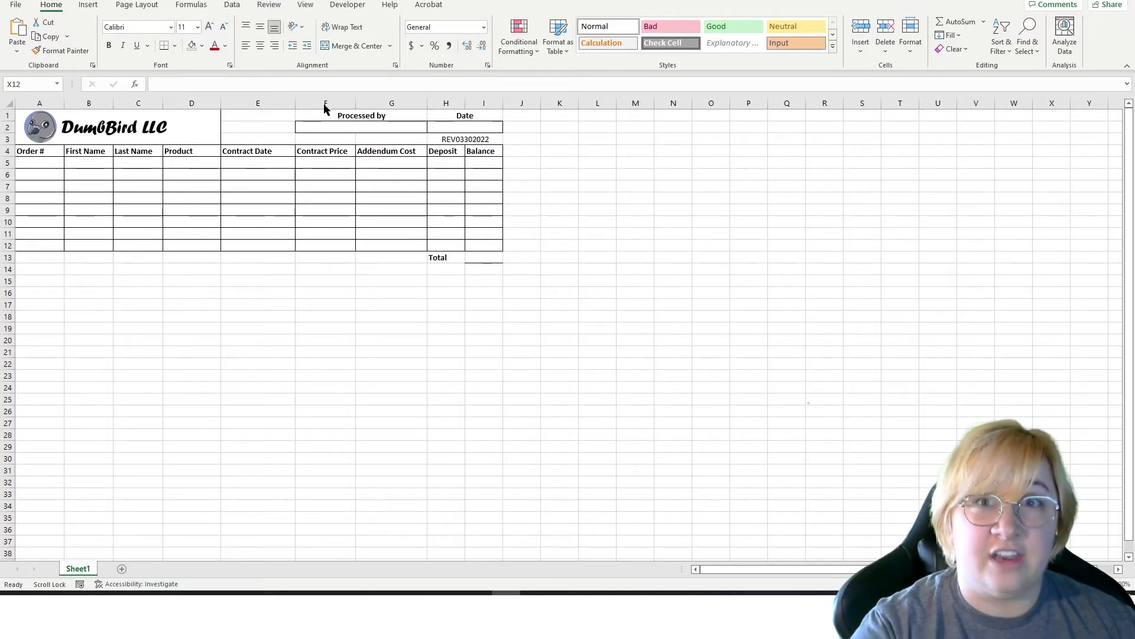
{"action": "left_click", "coordinate": [585, 218]}
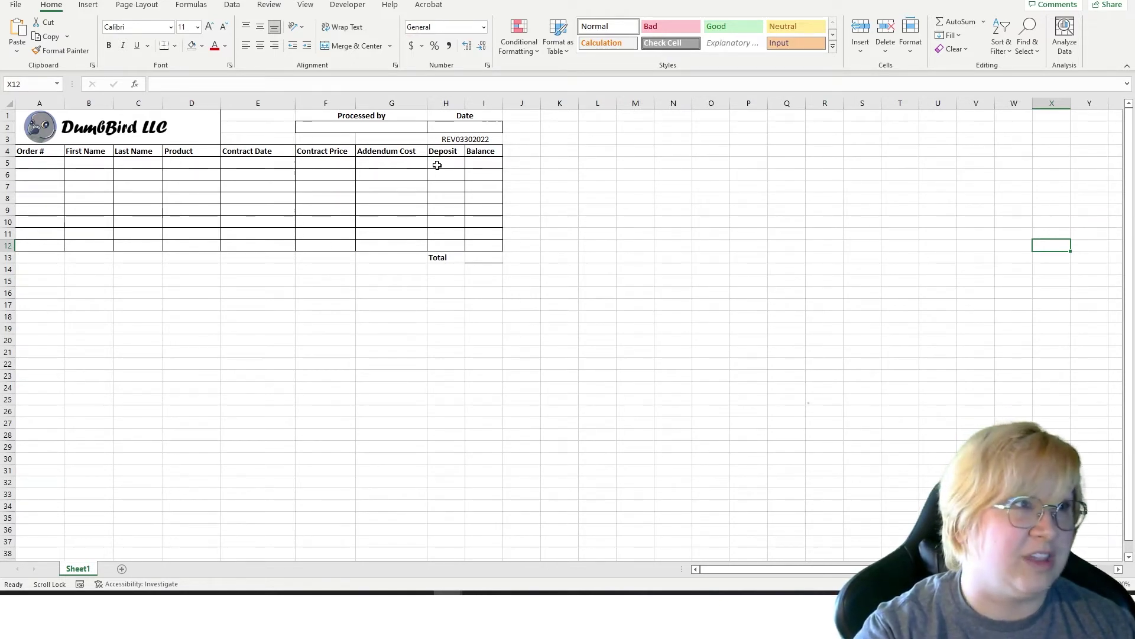
{"action": "left_click", "coordinate": [476, 163]}
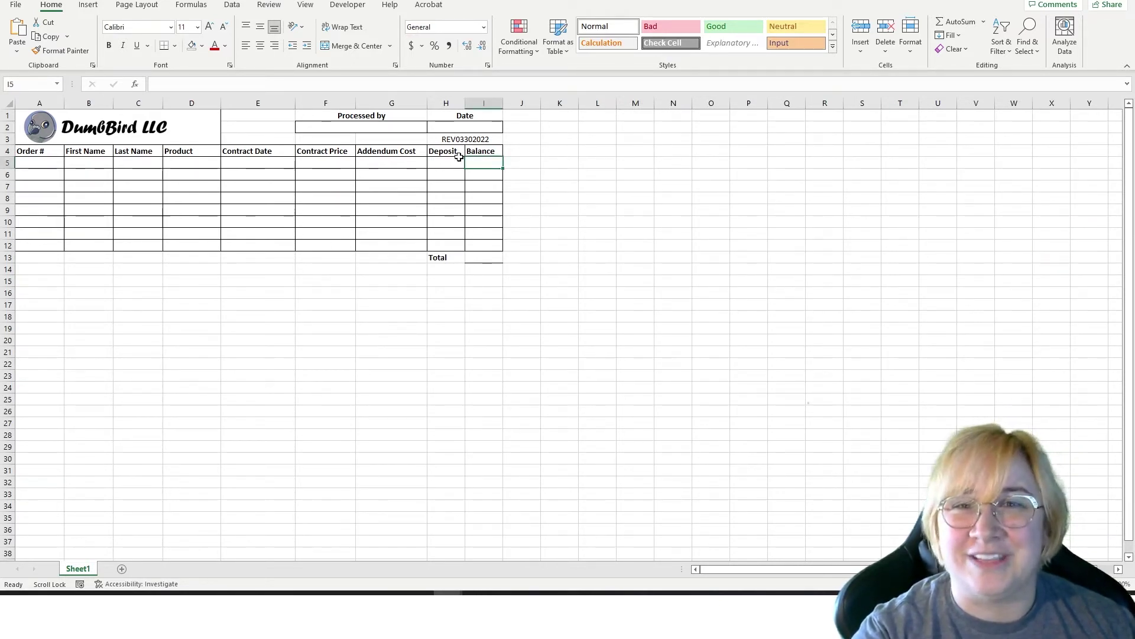
- Save the order form sheet to the Desktop as a PDF named sampleformexcel
{"action": "left_click", "coordinate": [16, 6]}
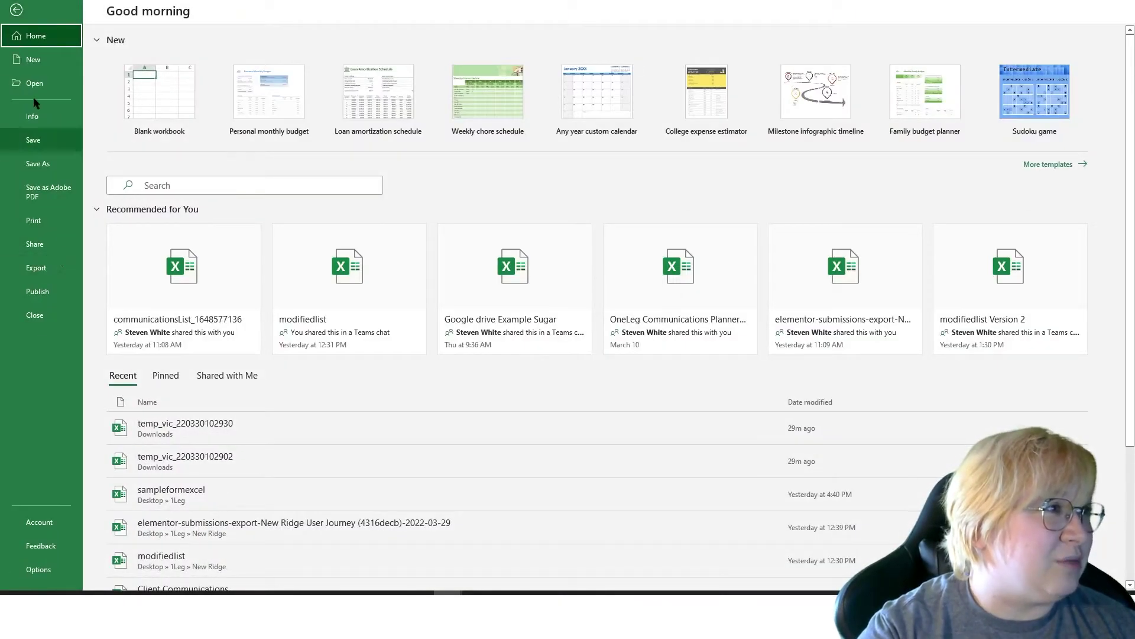
{"action": "left_click", "coordinate": [48, 163]}
{"action": "left_click", "coordinate": [437, 81]}
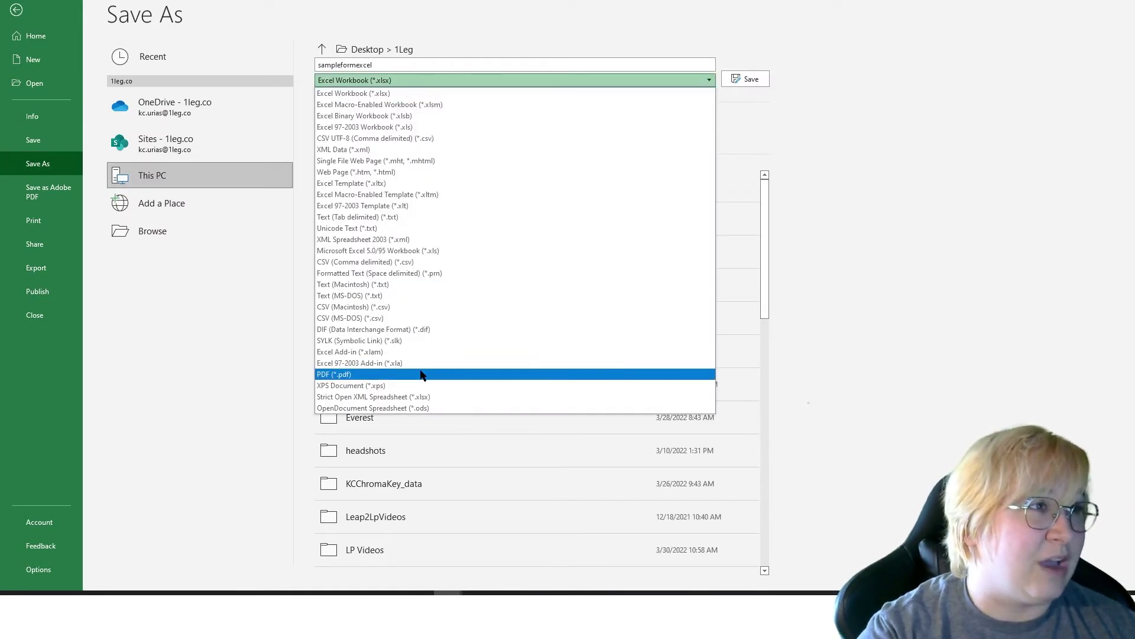
{"action": "left_click", "coordinate": [421, 374]}
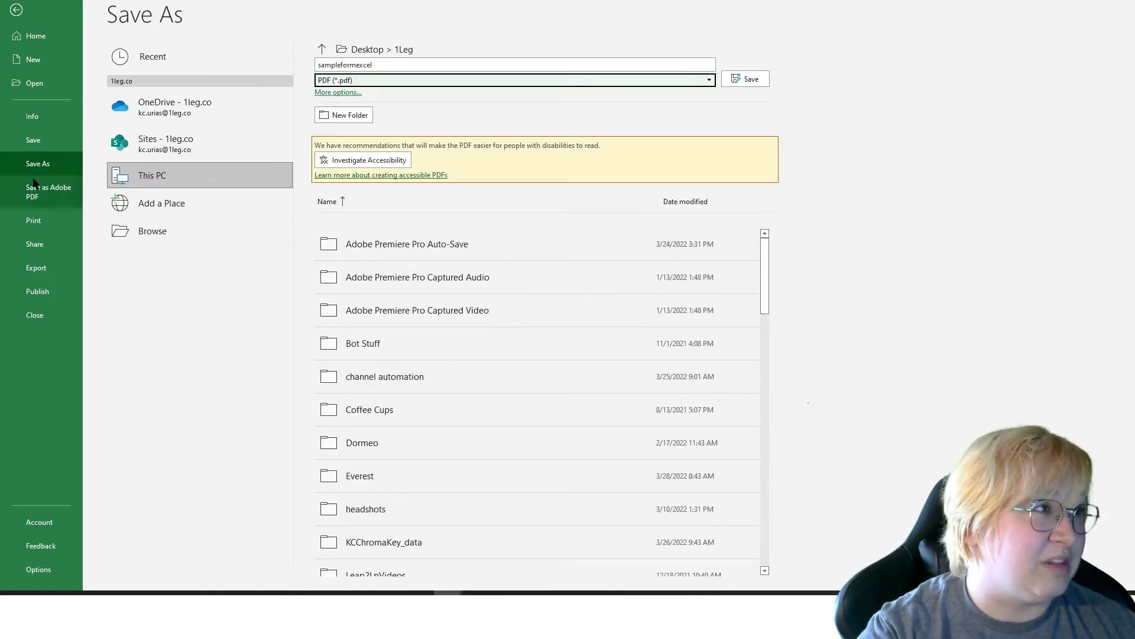
{"action": "left_click", "coordinate": [453, 62]}
{"action": "left_click", "coordinate": [346, 93]}
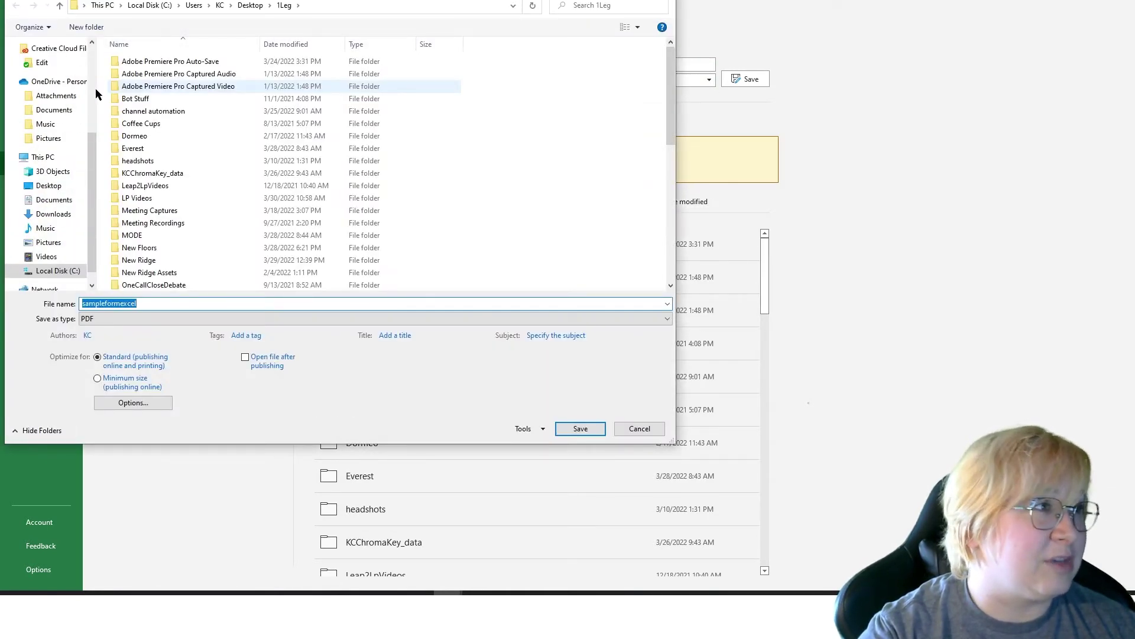
{"action": "left_click", "coordinate": [49, 185]}
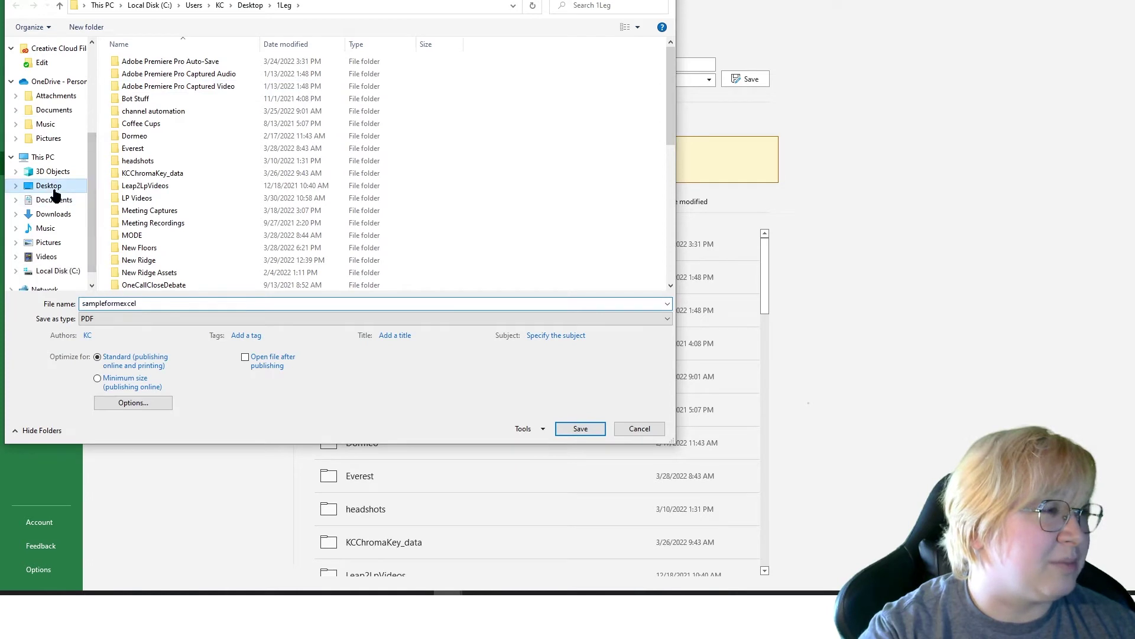
{"action": "left_click", "coordinate": [591, 431]}
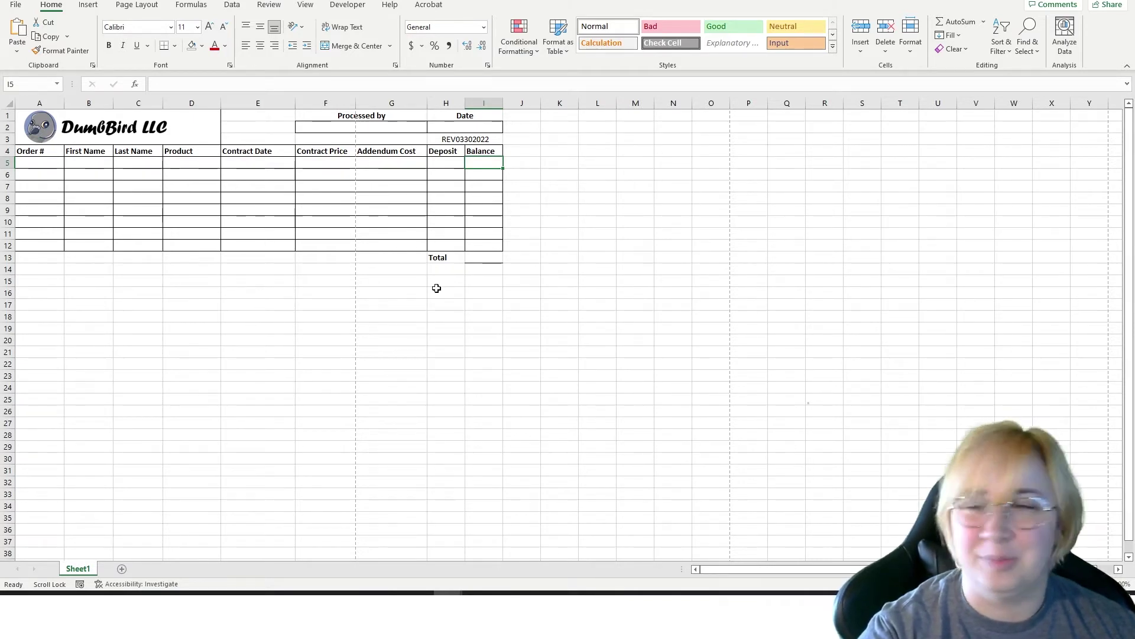
- Switch to Adobe Acrobat, check how the exported form fits the page in sampleformexcel.pdf, and close the file
{"action": "left_click", "coordinate": [733, 223]}
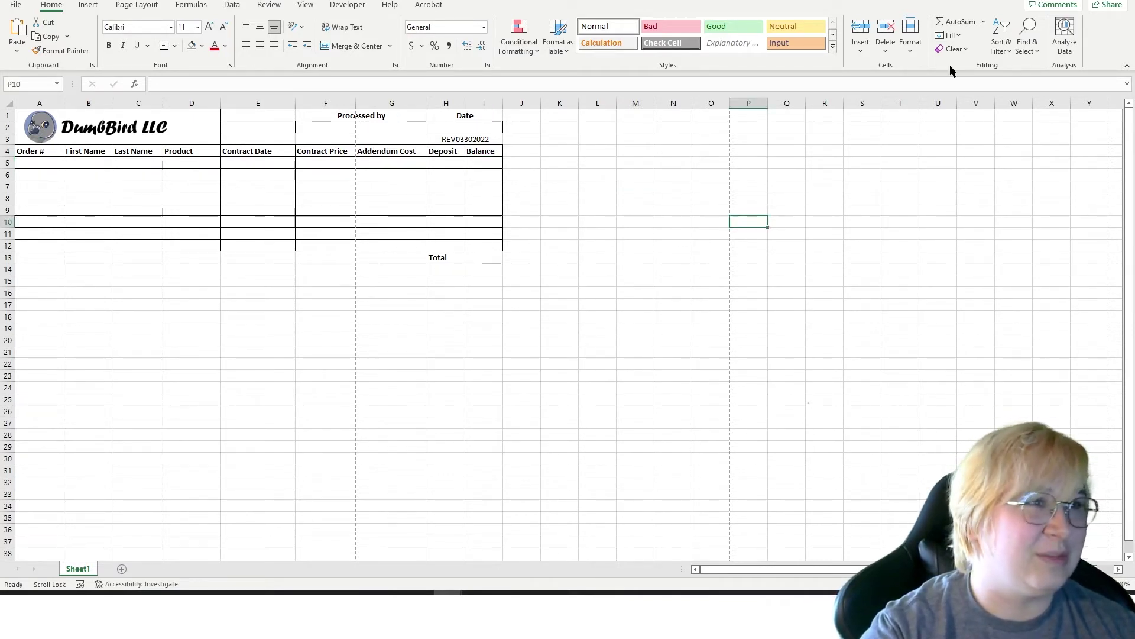
{"action": "left_click", "coordinate": [1068, 2]}
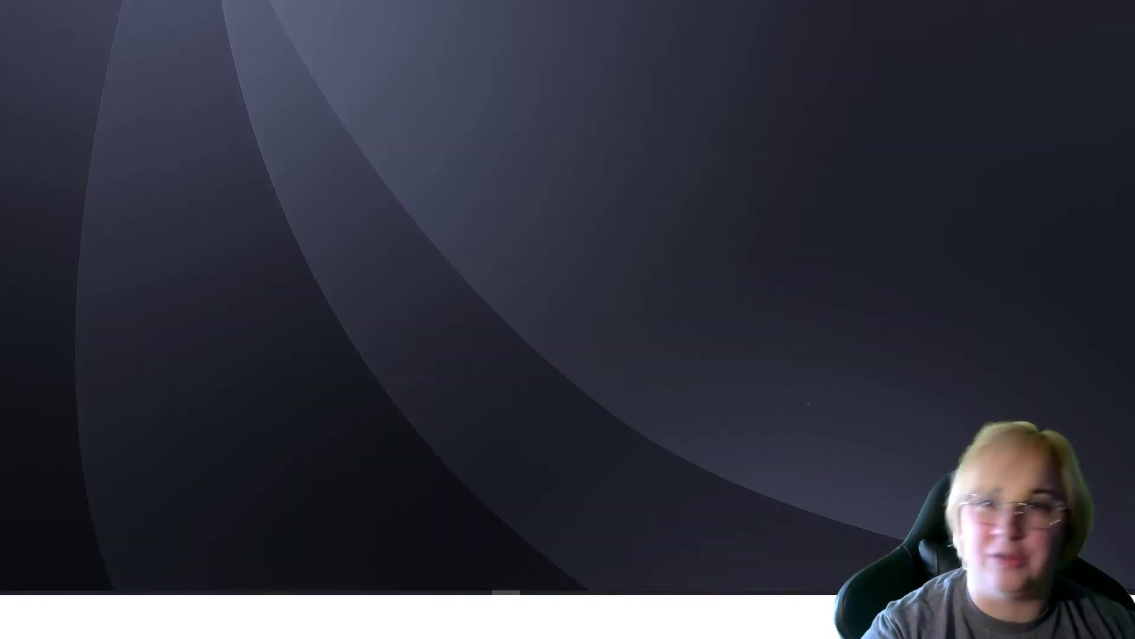
{"action": "key", "text": "alt+Tab"}
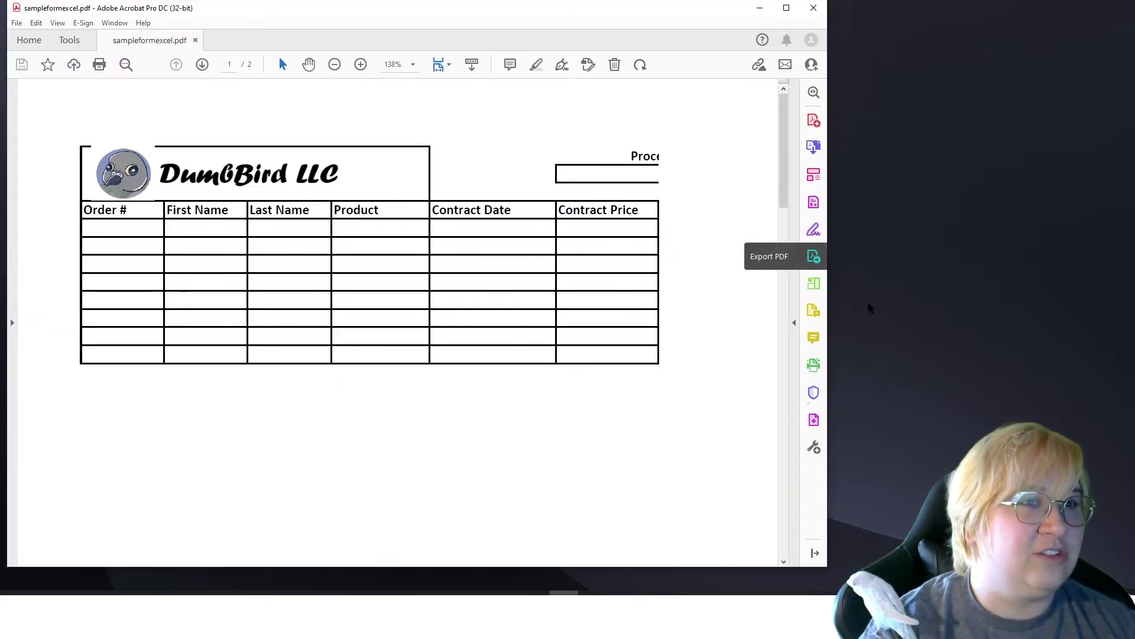
{"action": "left_click_drag", "start_coordinate": [827, 287], "coordinate": [1010, 298]}
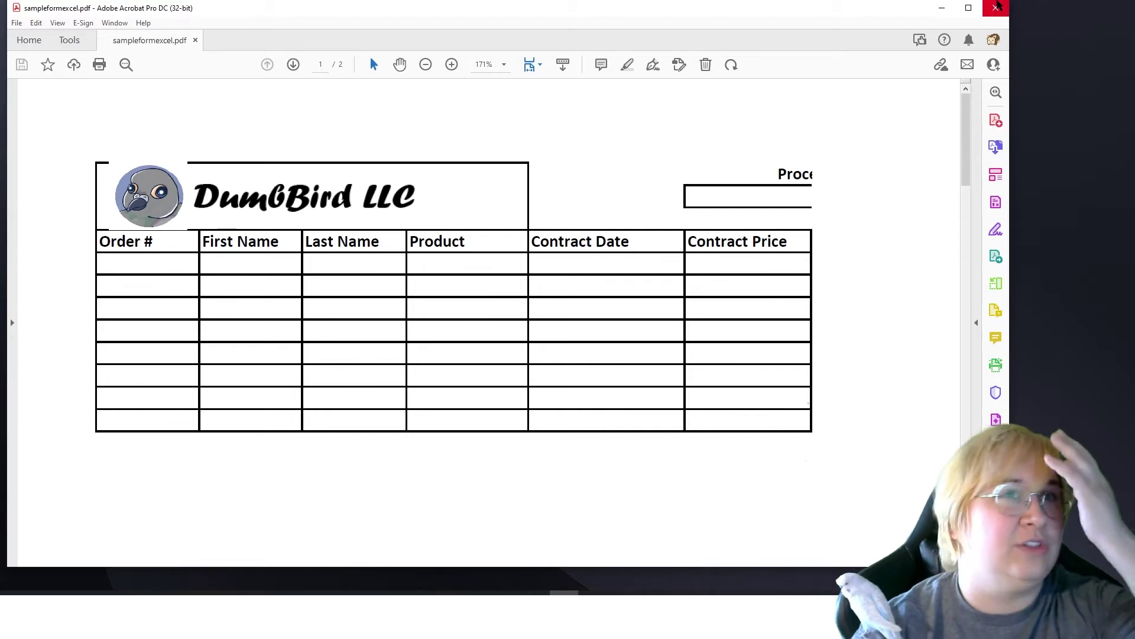
{"action": "left_click", "coordinate": [997, 8]}
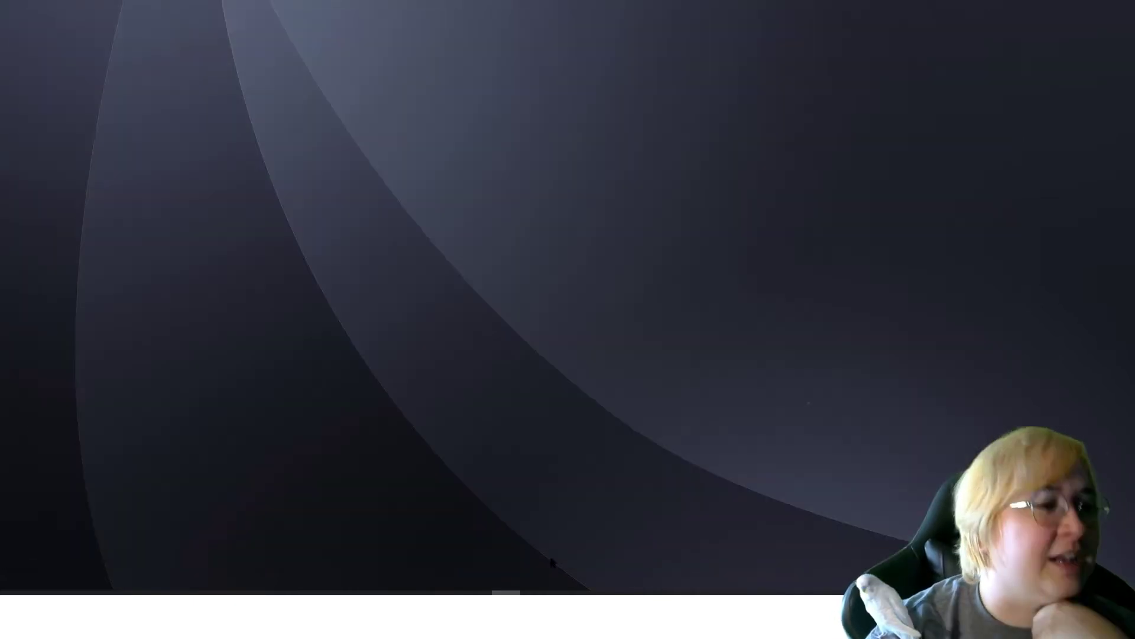
- Switch back to Excel and display the form sheet in Page Layout view
{"action": "left_click", "coordinate": [448, 598]}
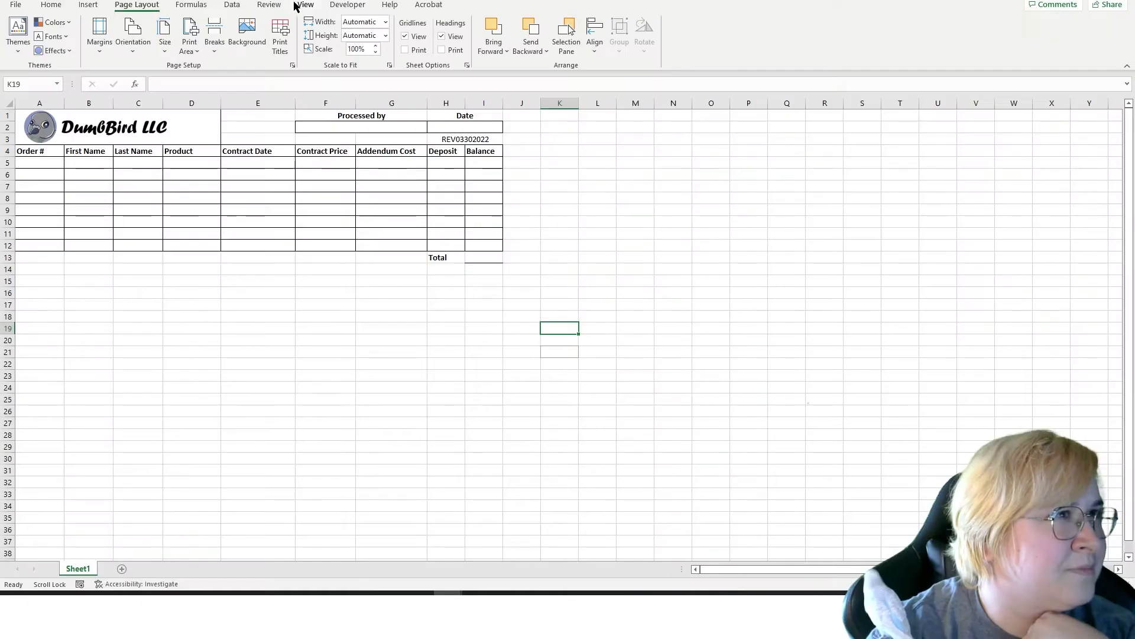
{"action": "left_click", "coordinate": [303, 5]}
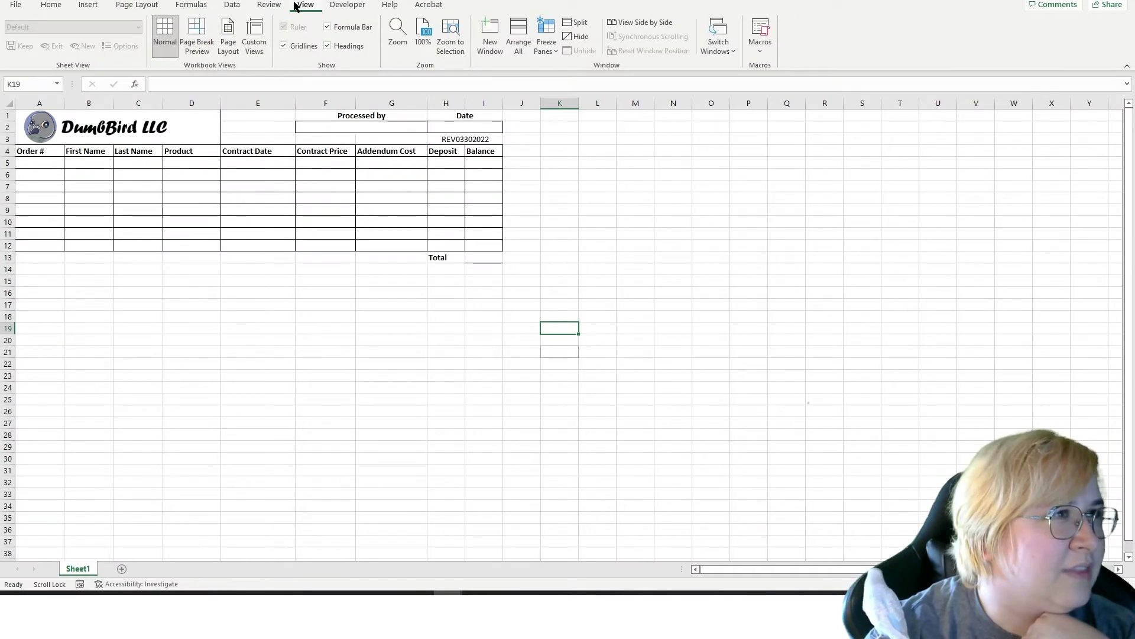
{"action": "left_click", "coordinate": [226, 33]}
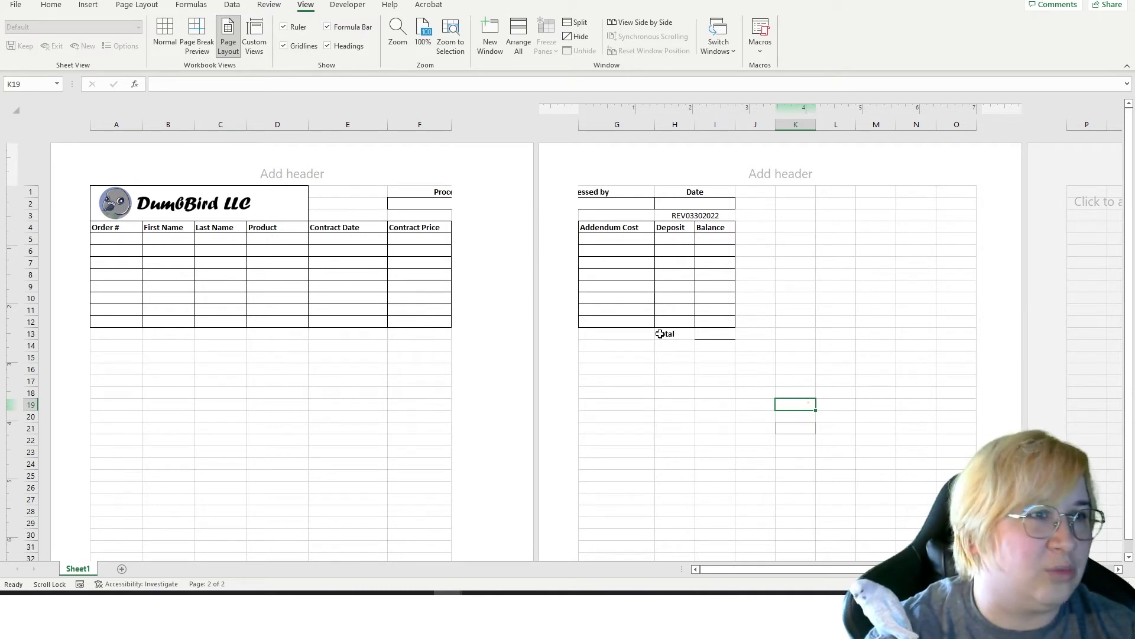
{"action": "left_click", "coordinate": [418, 217]}
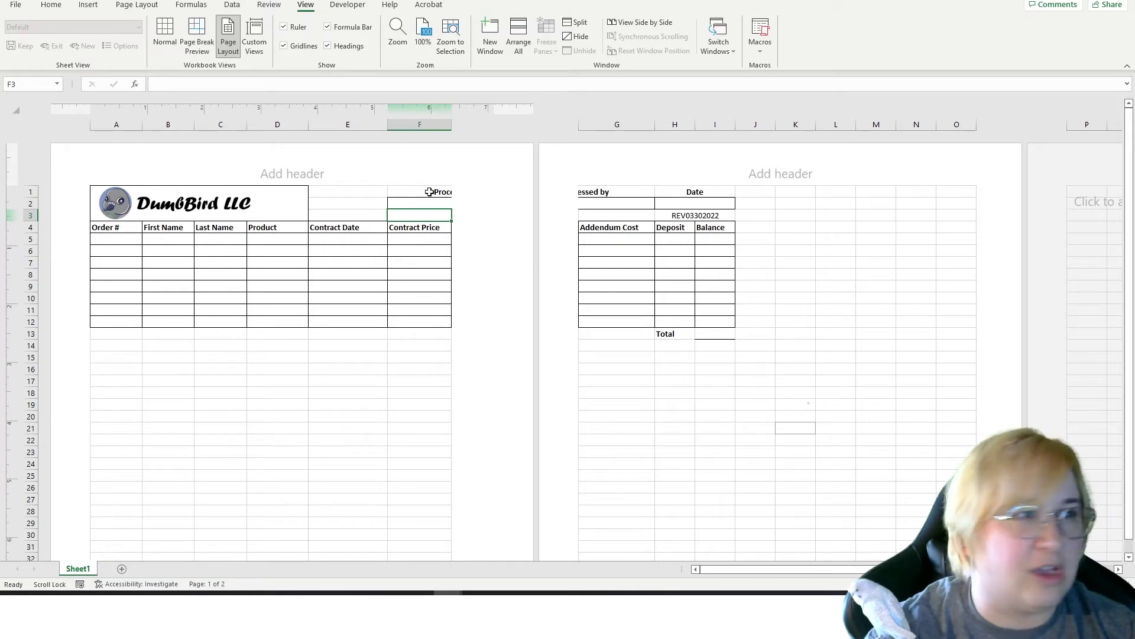
- Narrow the Contract Price and Contract Date columns to fit their headings
{"action": "left_click", "coordinate": [666, 256]}
{"action": "left_click_drag", "start_coordinate": [454, 125], "coordinate": [428, 125]}
{"action": "left_click_drag", "start_coordinate": [388, 126], "coordinate": [421, 130]}
- Reduce the font size of all the column headings in row 4, from Order # to Balance, to 9
{"action": "left_click", "coordinate": [371, 224]}
{"action": "left_click", "coordinate": [51, 6]}
{"action": "left_click_drag", "start_coordinate": [384, 227], "coordinate": [105, 228]}
{"action": "left_click", "coordinate": [223, 26]}
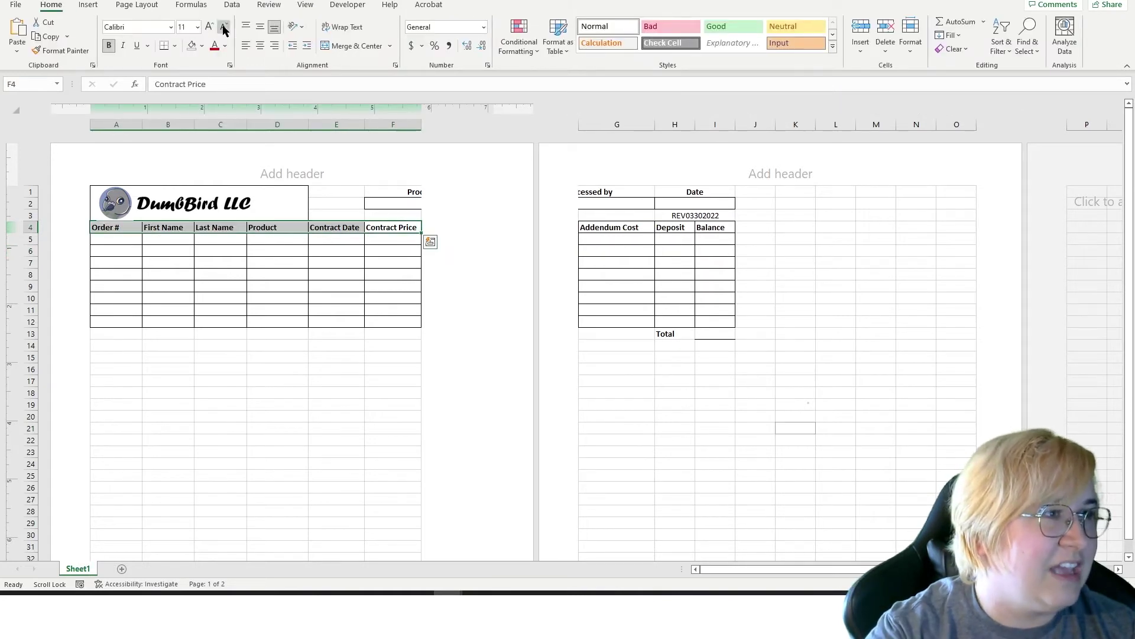
{"action": "left_click", "coordinate": [224, 27]}
{"action": "left_click_drag", "start_coordinate": [603, 228], "coordinate": [715, 228]}
{"action": "left_click", "coordinate": [223, 26]}
{"action": "left_click", "coordinate": [223, 27]}
{"action": "left_click", "coordinate": [357, 380]}
- Narrow the Order #, First Name, Product, Contract Date, Contract Price, Addendum Cost and Deposit columns until the form fits on one page
{"action": "left_click", "coordinate": [408, 191]}
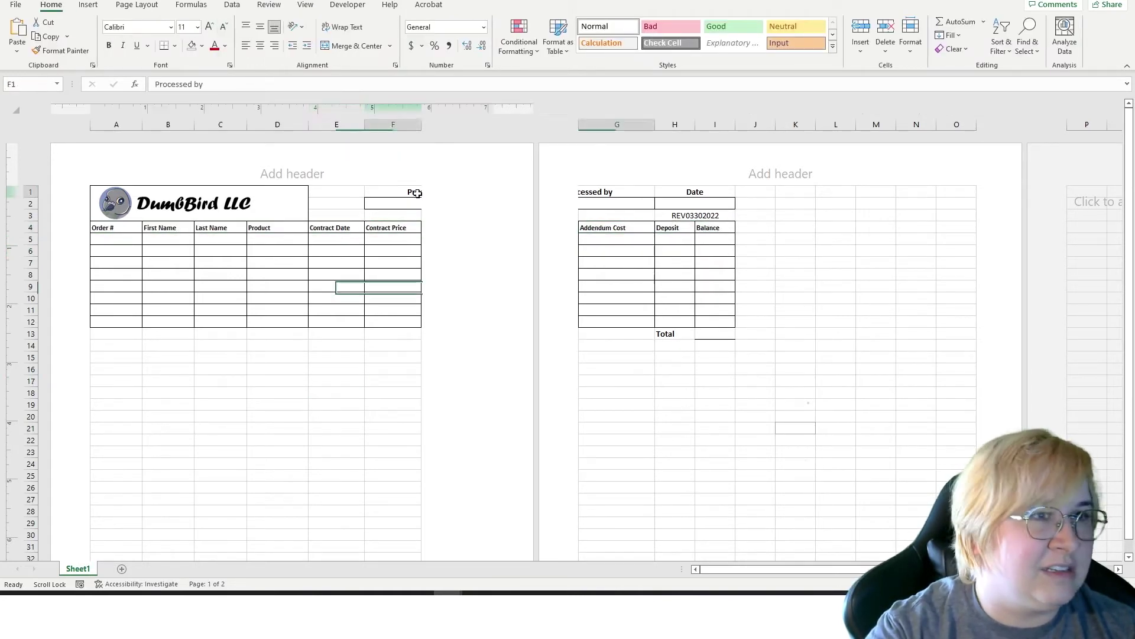
{"action": "left_click_drag", "start_coordinate": [415, 122], "coordinate": [411, 122]}
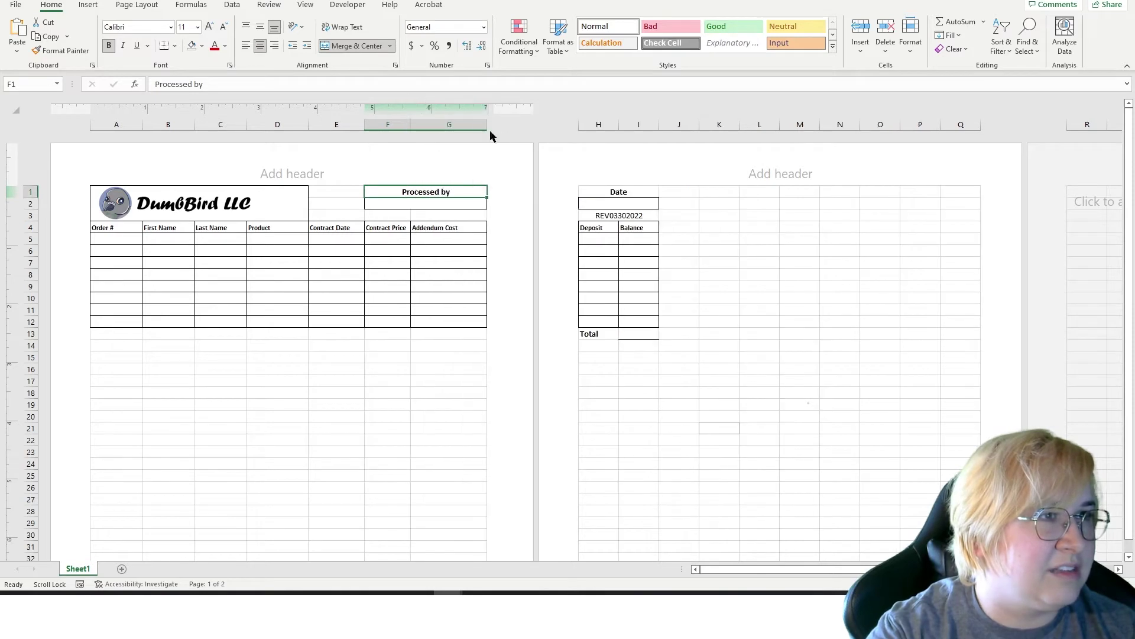
{"action": "left_click_drag", "start_coordinate": [308, 124], "coordinate": [291, 123]}
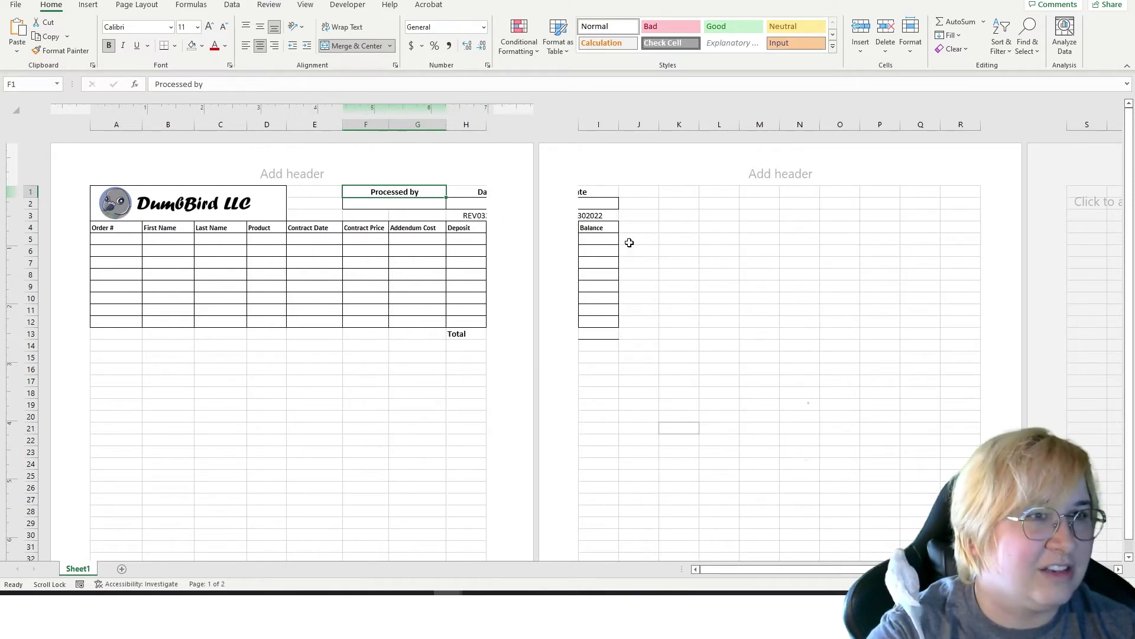
{"action": "left_click", "coordinate": [190, 228]}
{"action": "left_click_drag", "start_coordinate": [193, 125], "coordinate": [132, 126]}
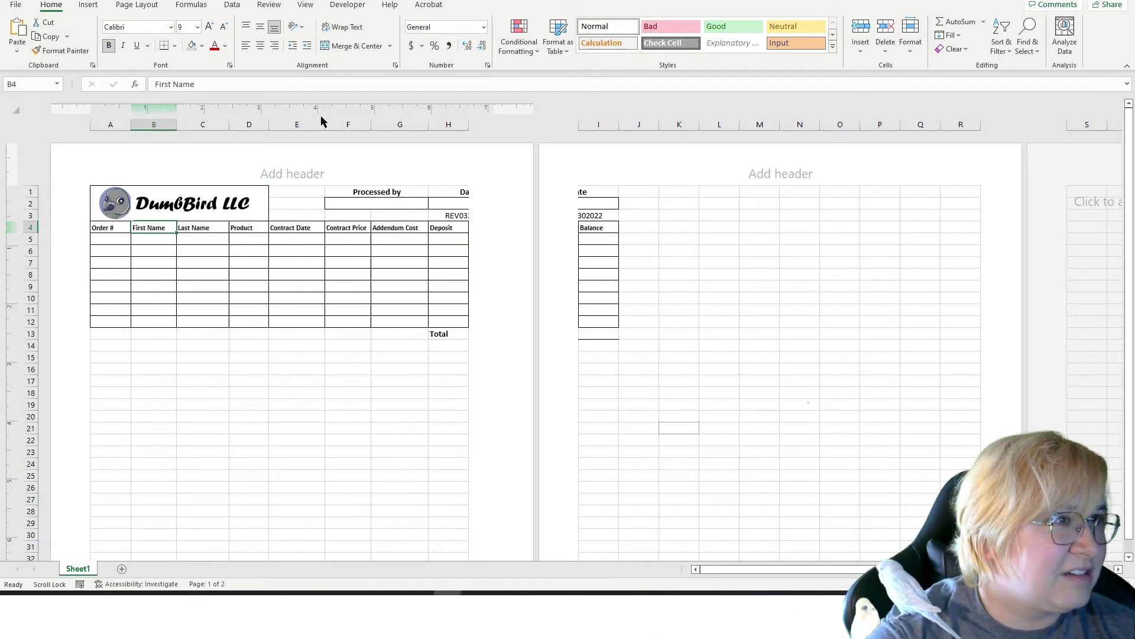
{"action": "left_click_drag", "start_coordinate": [324, 125], "coordinate": [314, 129]}
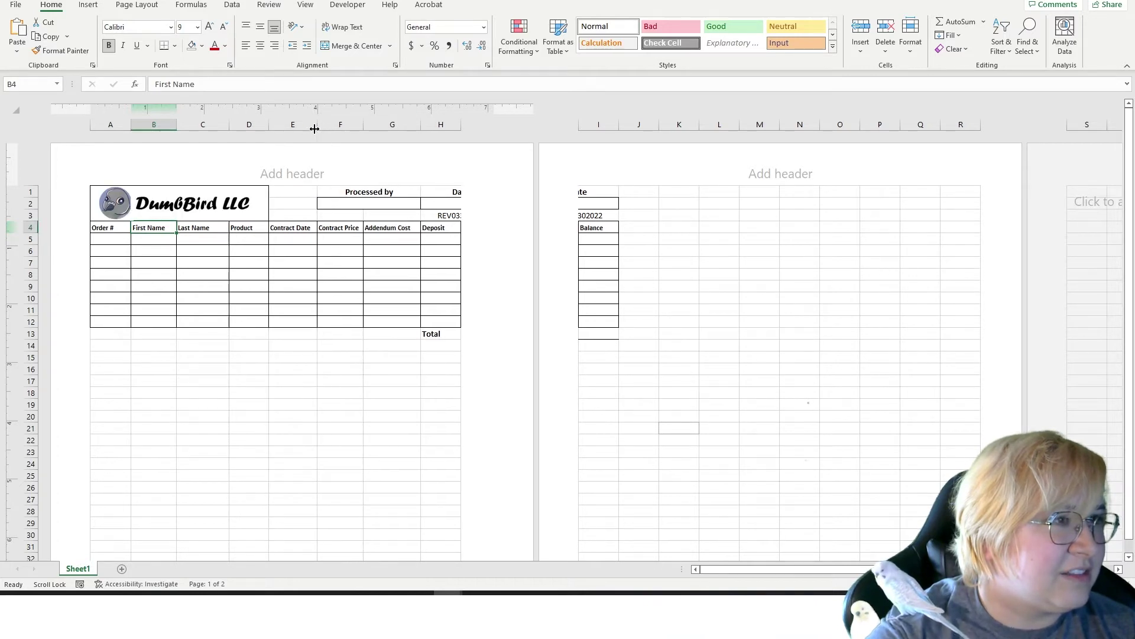
{"action": "left_click_drag", "start_coordinate": [461, 125], "coordinate": [450, 126]}
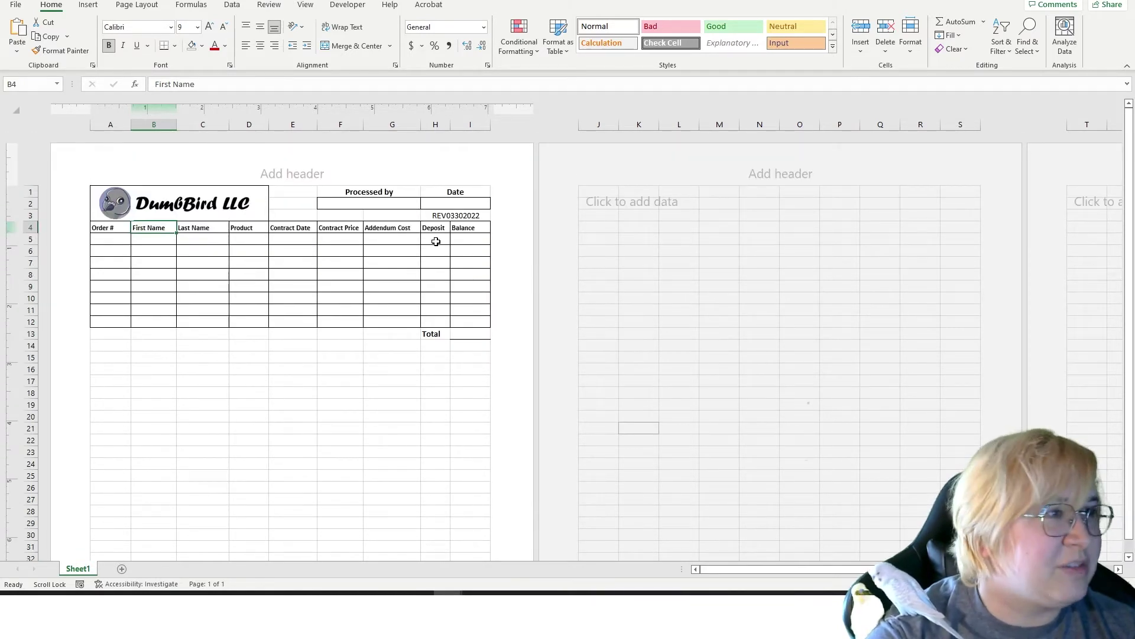
- Save the adjusted sheet as a PDF named sampleformexcel3 and open it in Adobe Acrobat in a wider window
{"action": "left_click", "coordinate": [16, 5]}
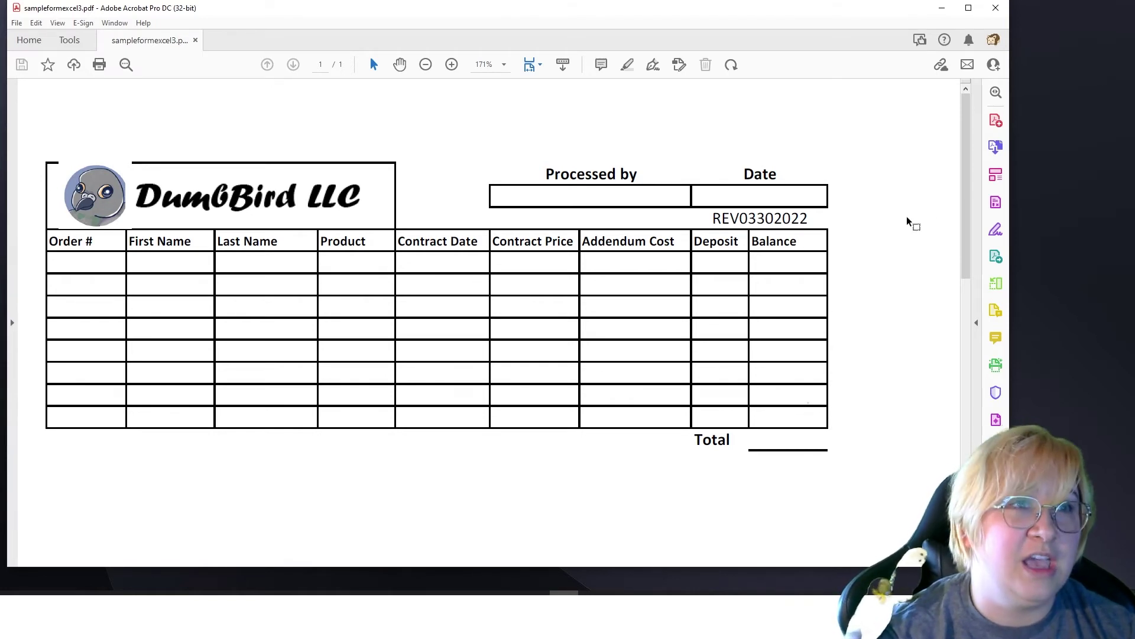
{"action": "left_click_drag", "start_coordinate": [1032, 176], "coordinate": [1047, 174]}
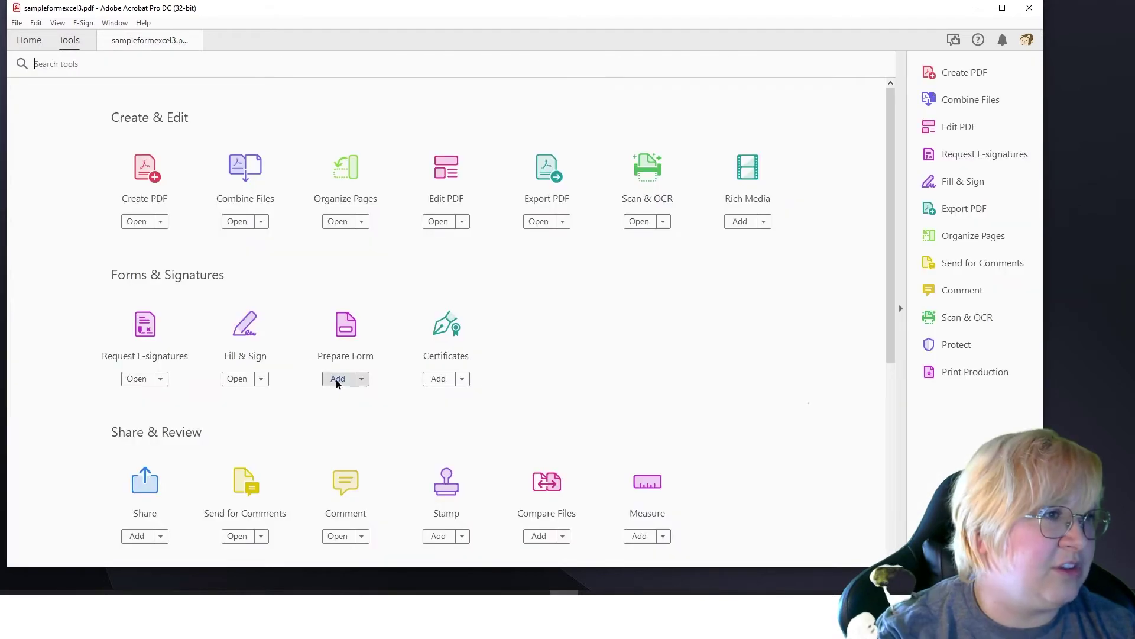
- Add the Prepare Form tool and use it on sampleformexcel3.pdf with form field auto detection
{"action": "left_click", "coordinate": [337, 380]}
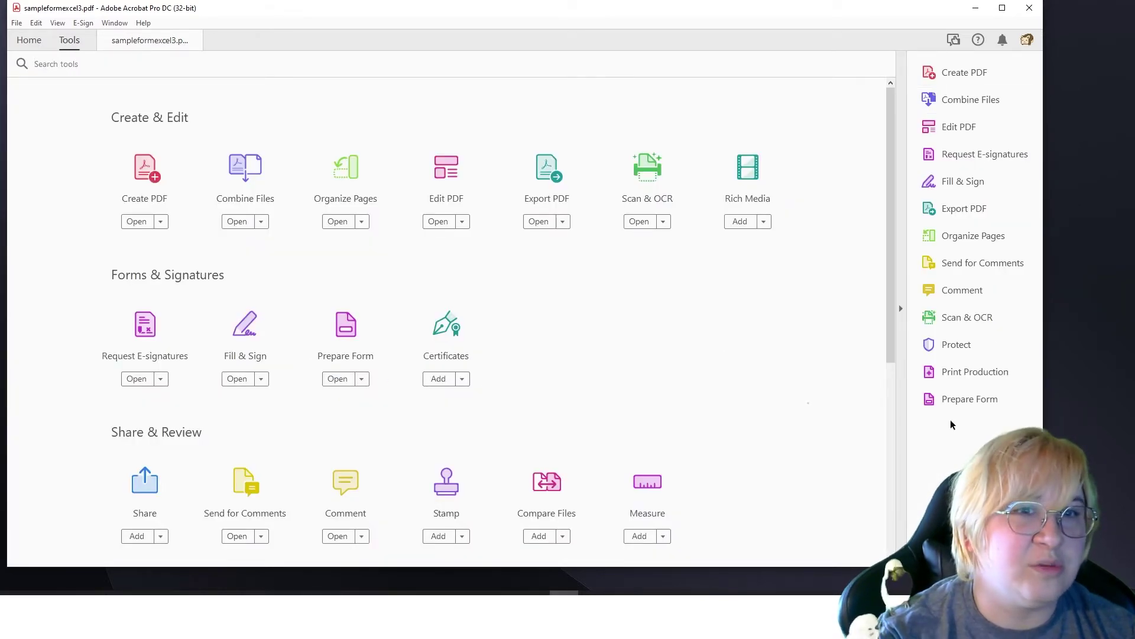
{"action": "left_click", "coordinate": [967, 398]}
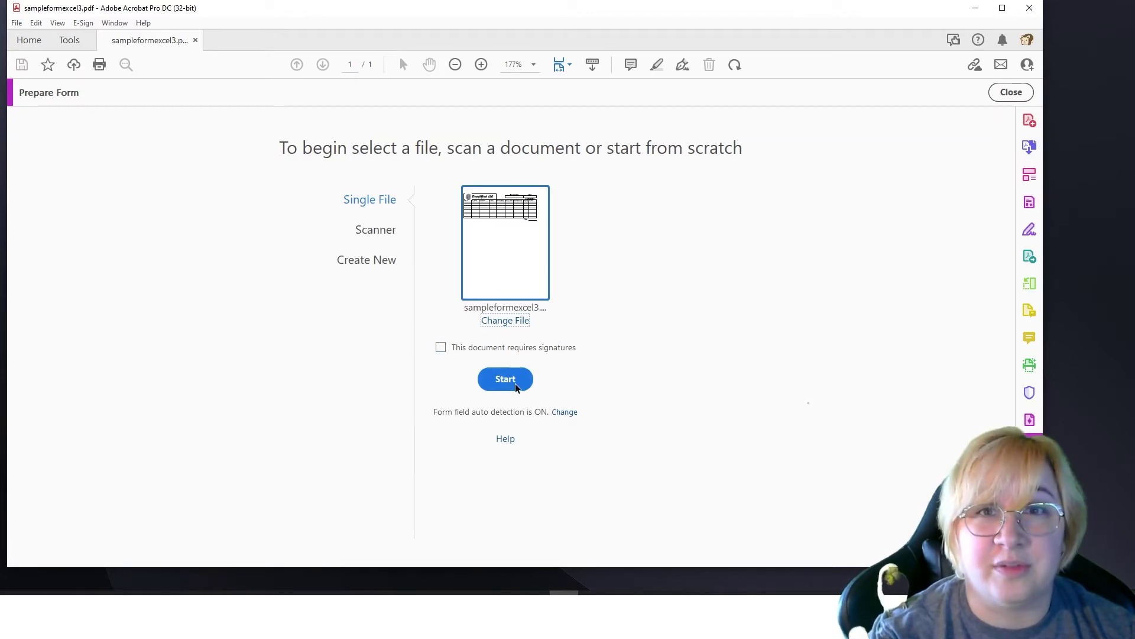
{"action": "left_click", "coordinate": [505, 380]}
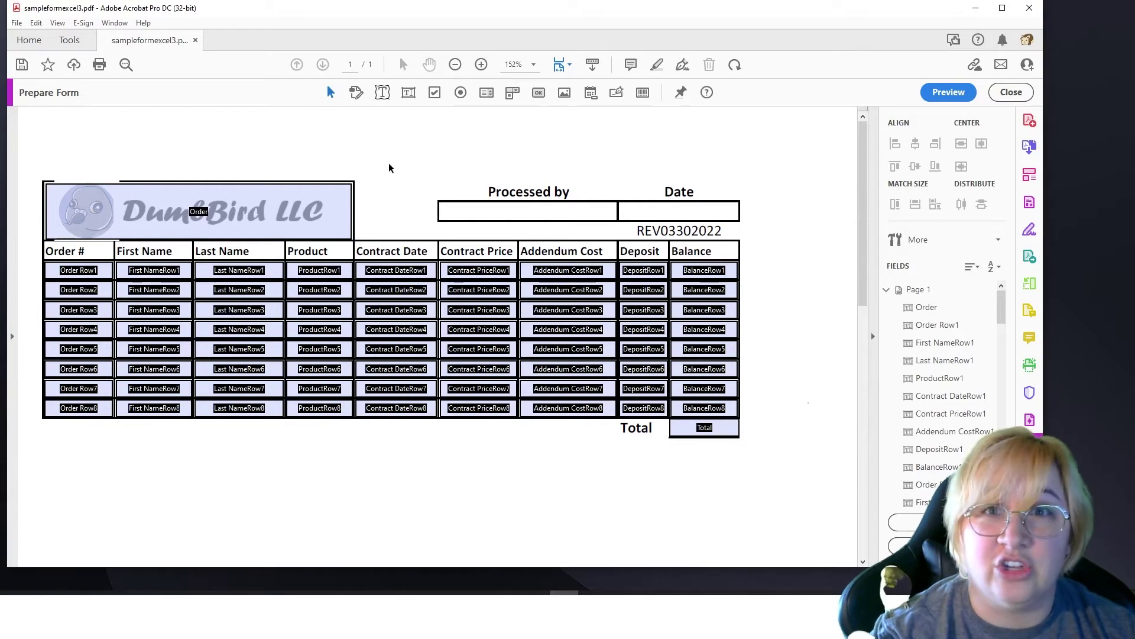
- Delete the auto-detected Order field that covers the DumbBird LLC logo
{"action": "left_click", "coordinate": [576, 348]}
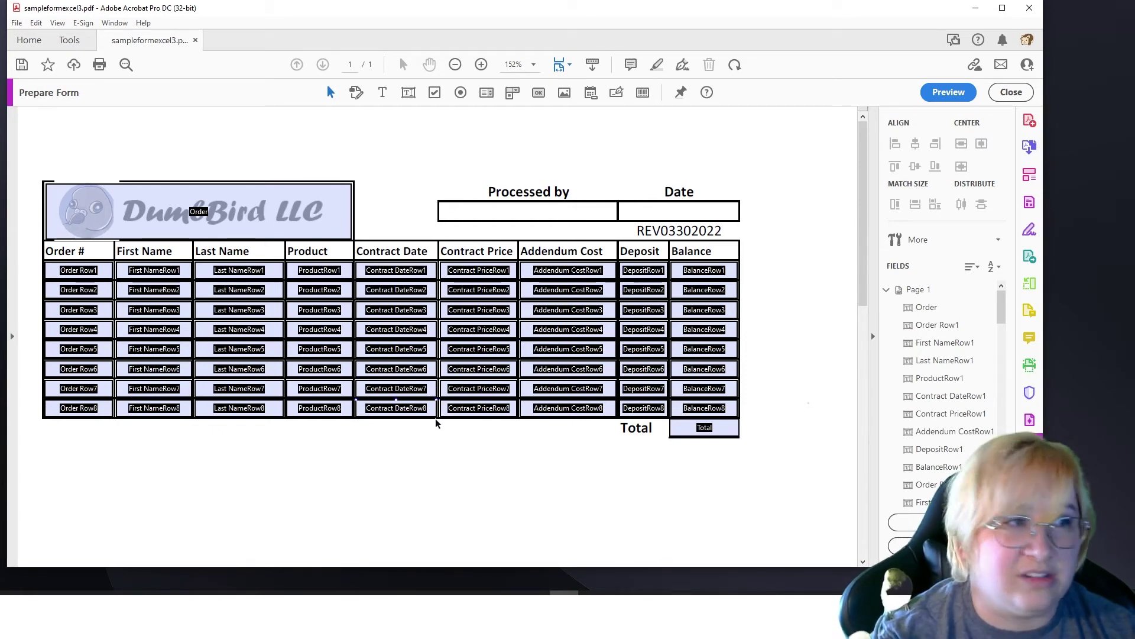
{"action": "left_click", "coordinate": [226, 219]}
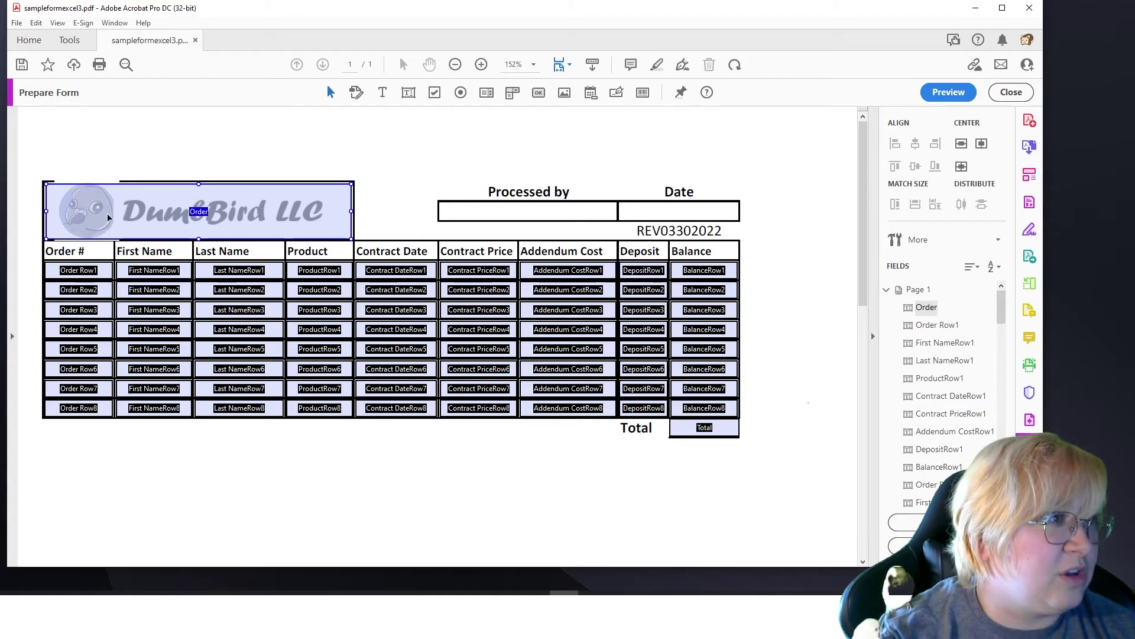
{"action": "left_click_drag", "start_coordinate": [107, 218], "coordinate": [191, 158]}
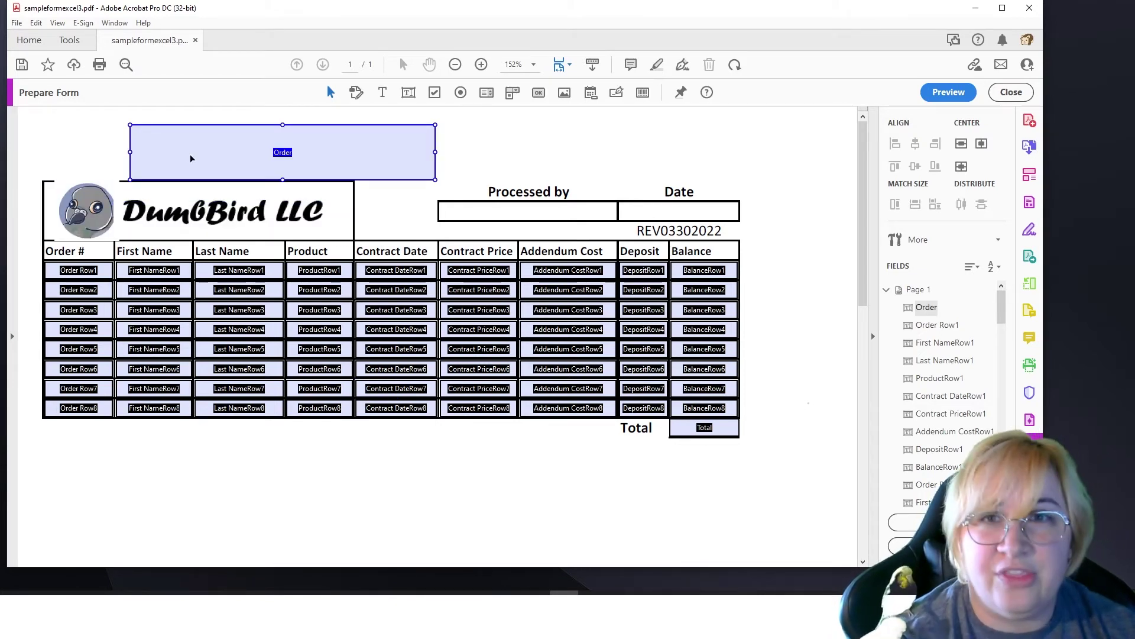
{"action": "key", "text": "Delete"}
- Shrink the bird logo image slightly and shift it so it sits within the header box border
{"action": "double_click", "coordinate": [80, 221]}
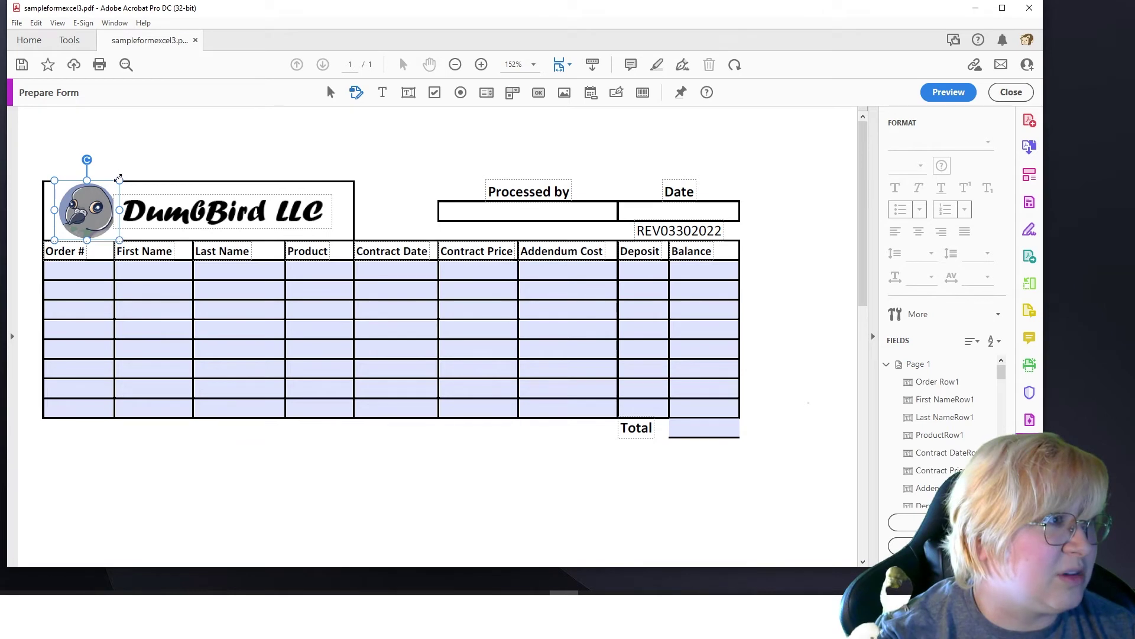
{"action": "left_click_drag", "start_coordinate": [119, 179], "coordinate": [81, 203]}
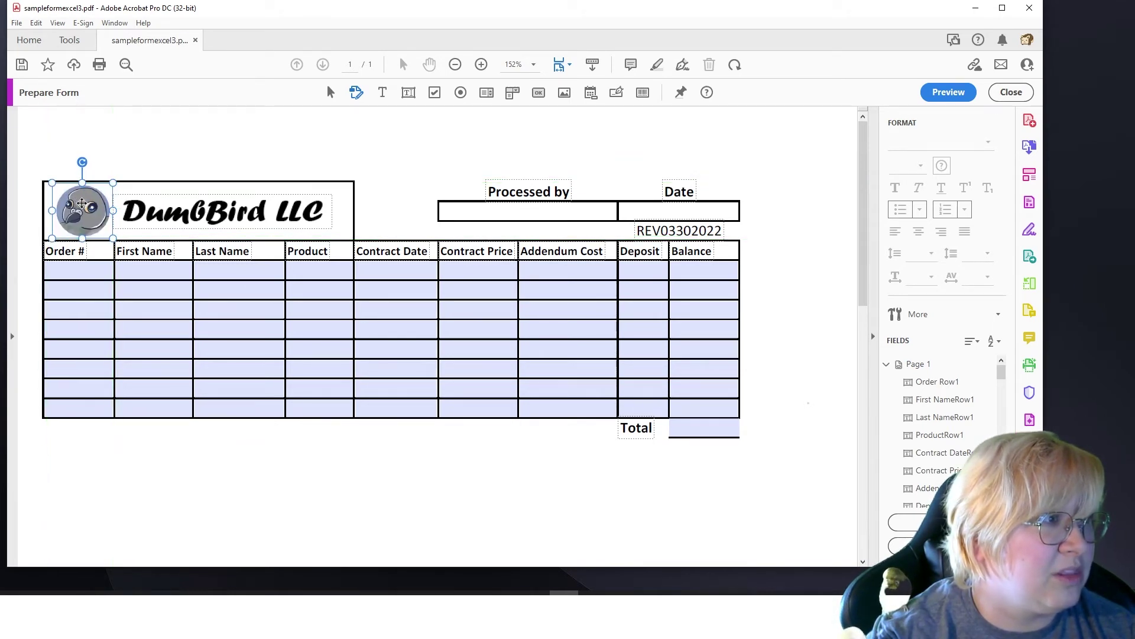
{"action": "left_click", "coordinate": [662, 508]}
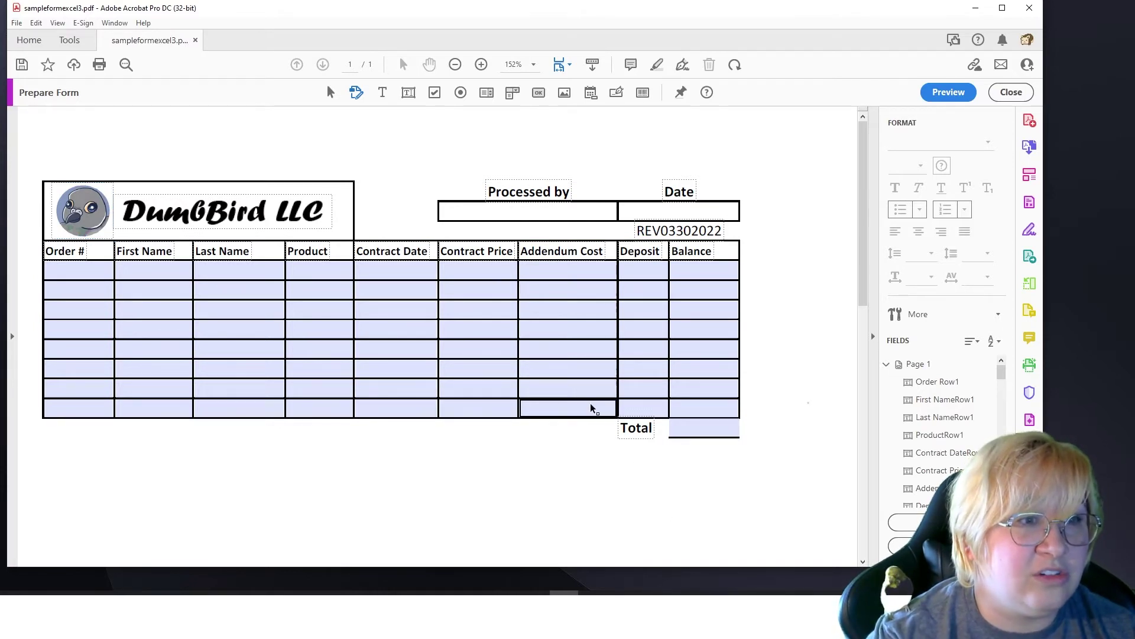
- Add a text field under Processed by and resize it to fit inside the box
{"action": "key", "text": "ctrl+a"}
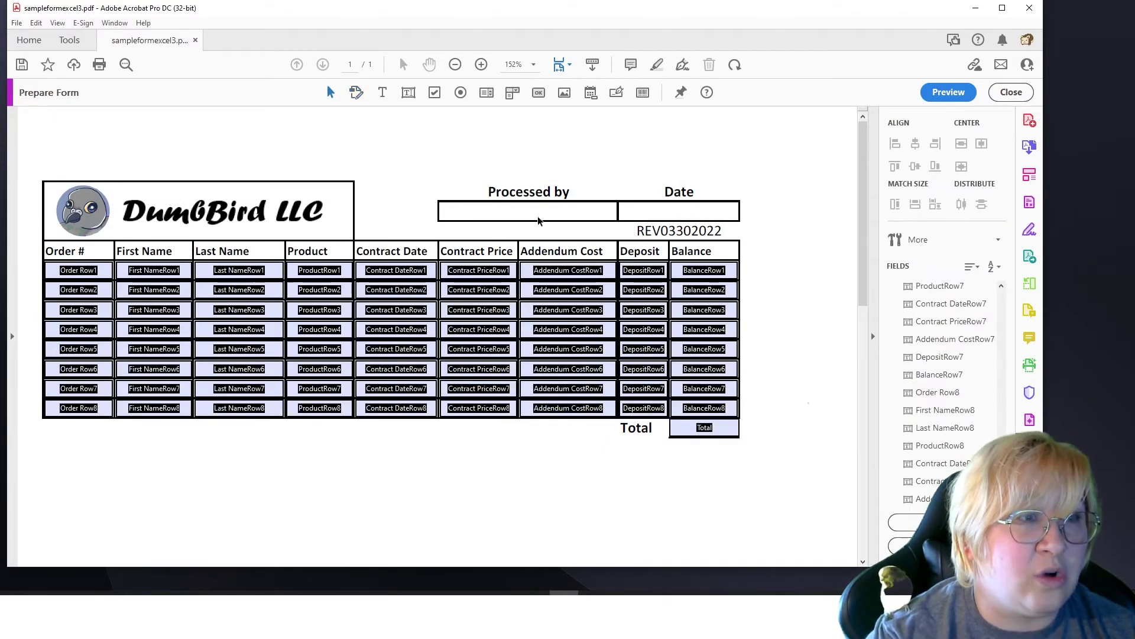
{"action": "left_click", "coordinate": [409, 91]}
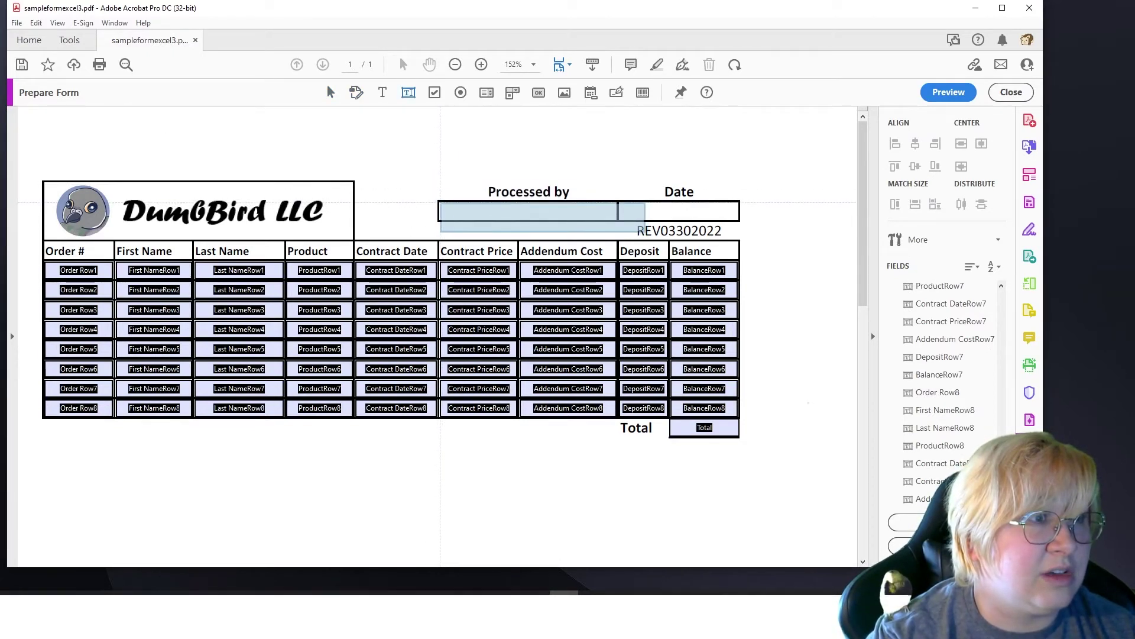
{"action": "left_click", "coordinate": [645, 232]}
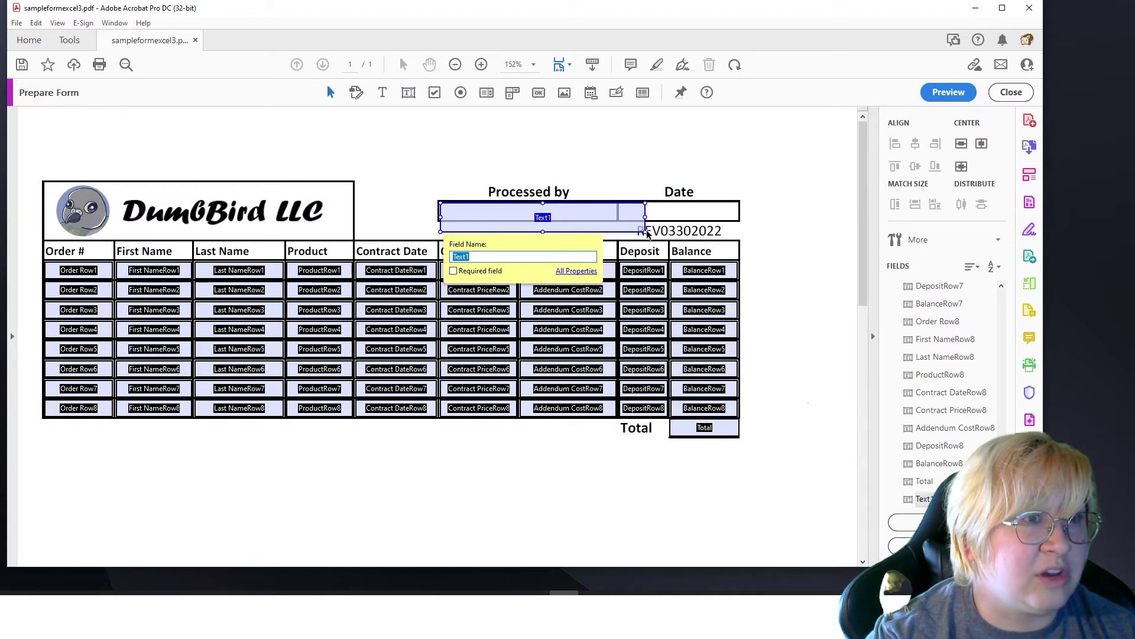
{"action": "left_click_drag", "start_coordinate": [645, 232], "coordinate": [615, 220]}
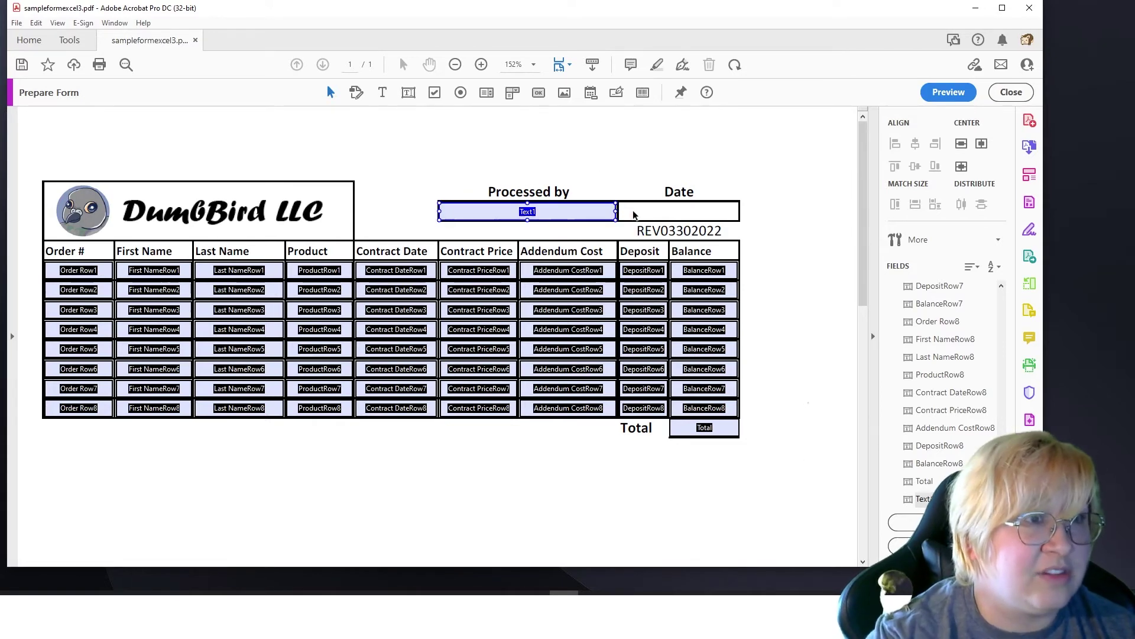
{"action": "left_click", "coordinate": [633, 183]}
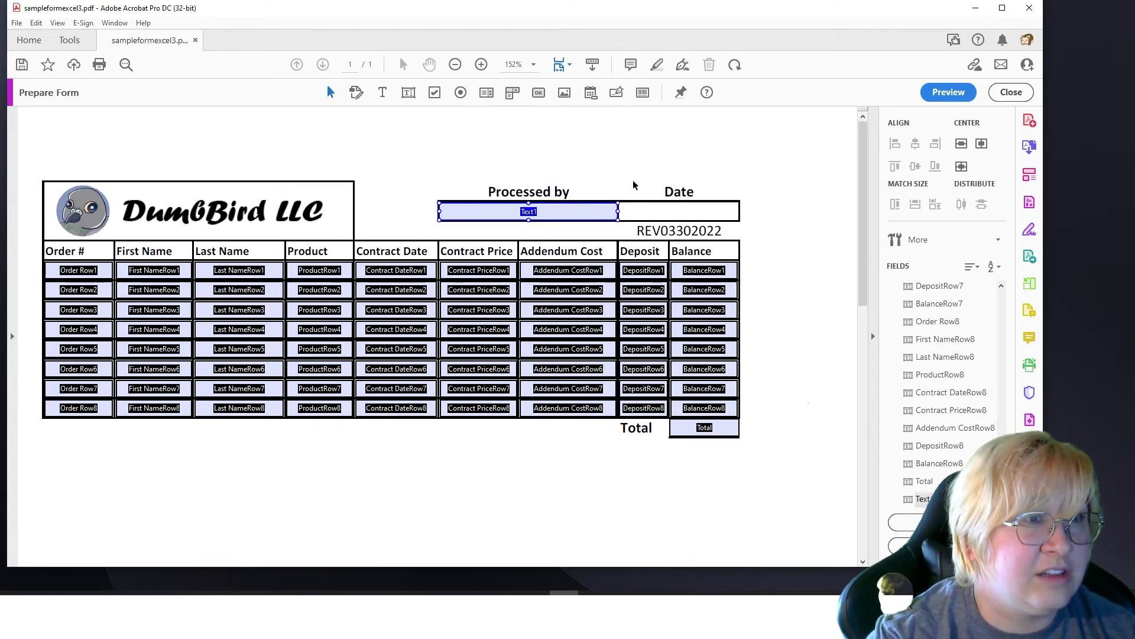
- Add a second text field under Date and resize it to fit inside the box
{"action": "left_click", "coordinate": [409, 92]}
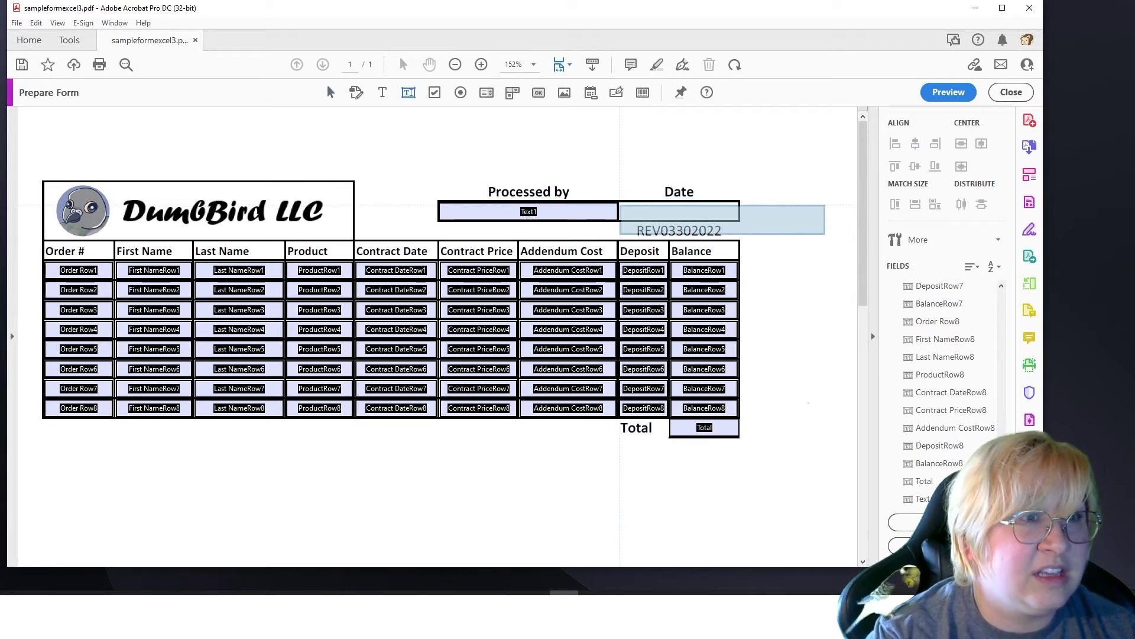
{"action": "left_click", "coordinate": [822, 231]}
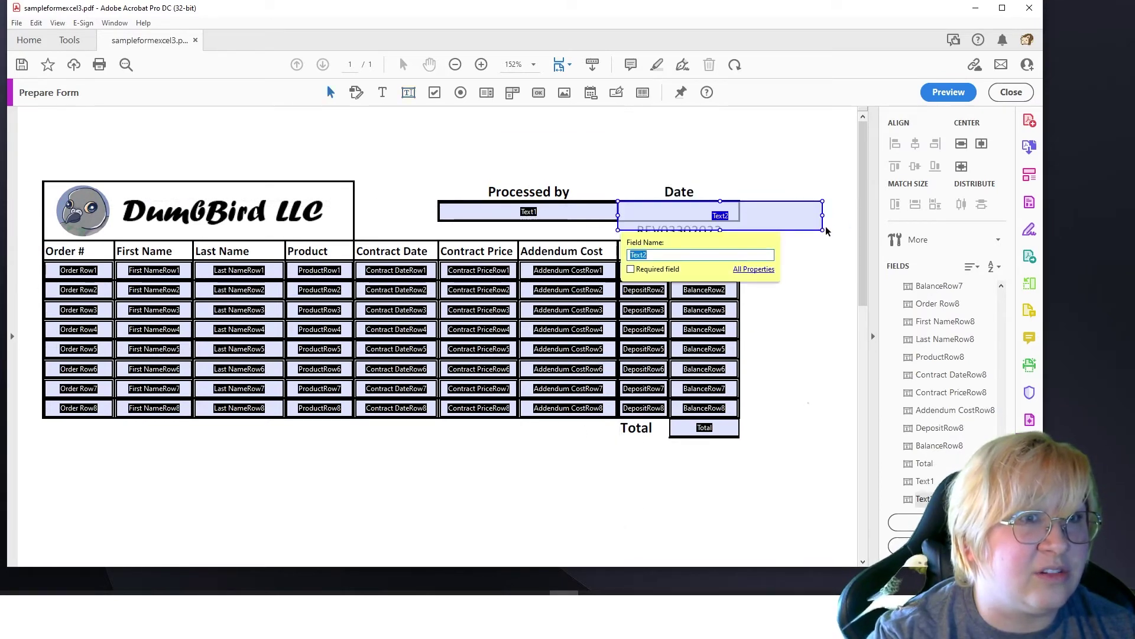
{"action": "left_click_drag", "start_coordinate": [822, 231], "coordinate": [740, 221]}
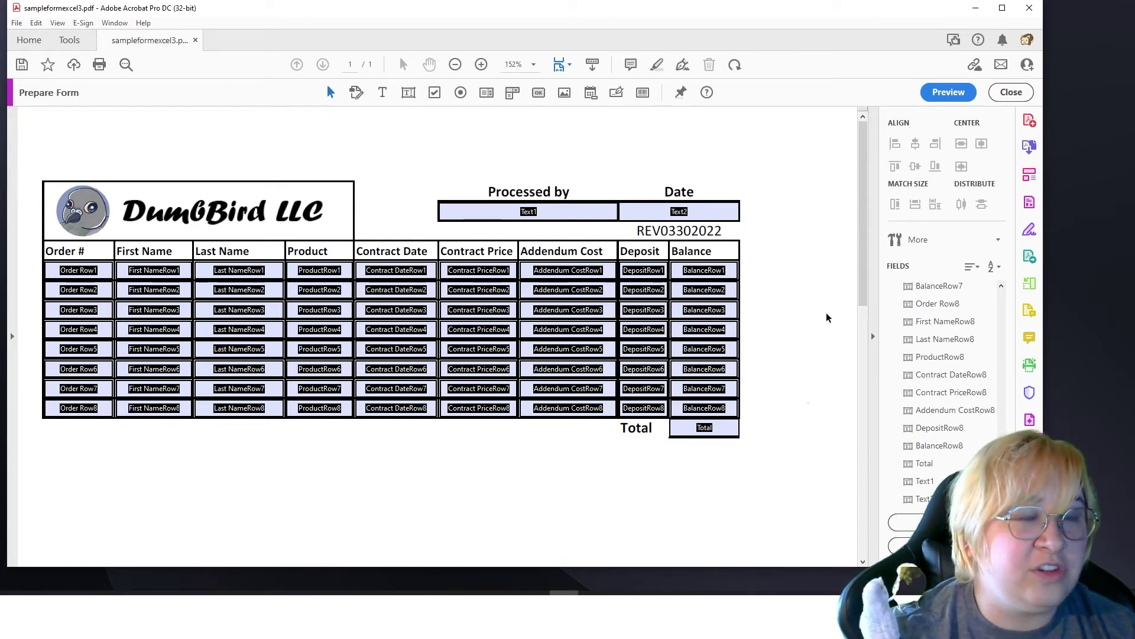
{"action": "left_click", "coordinate": [720, 271]}
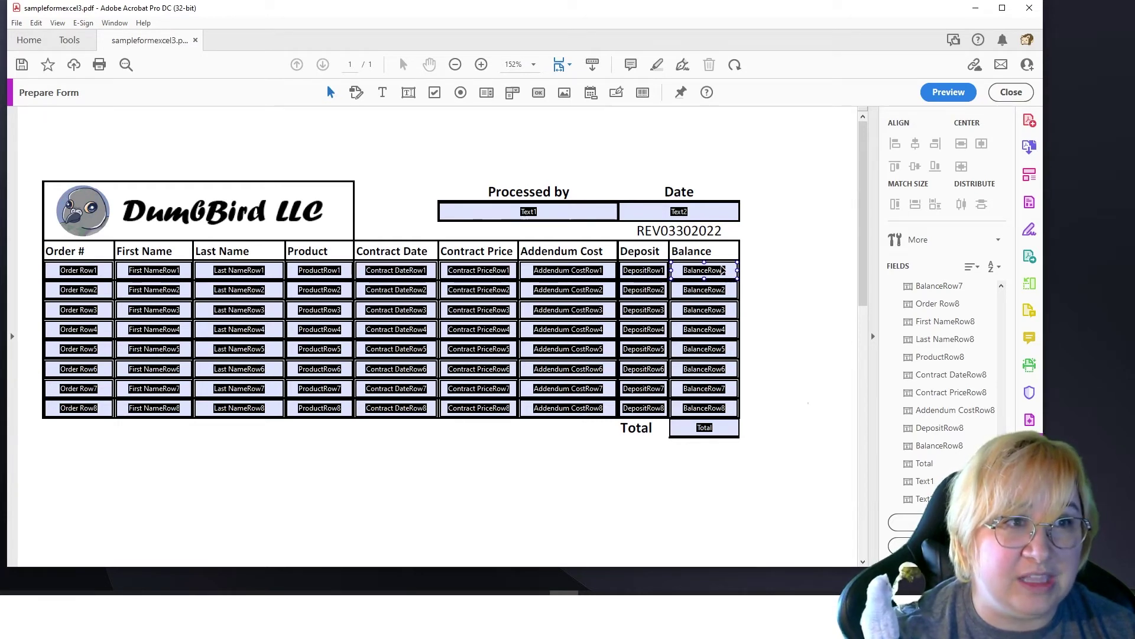
{"action": "key", "text": "Escape"}
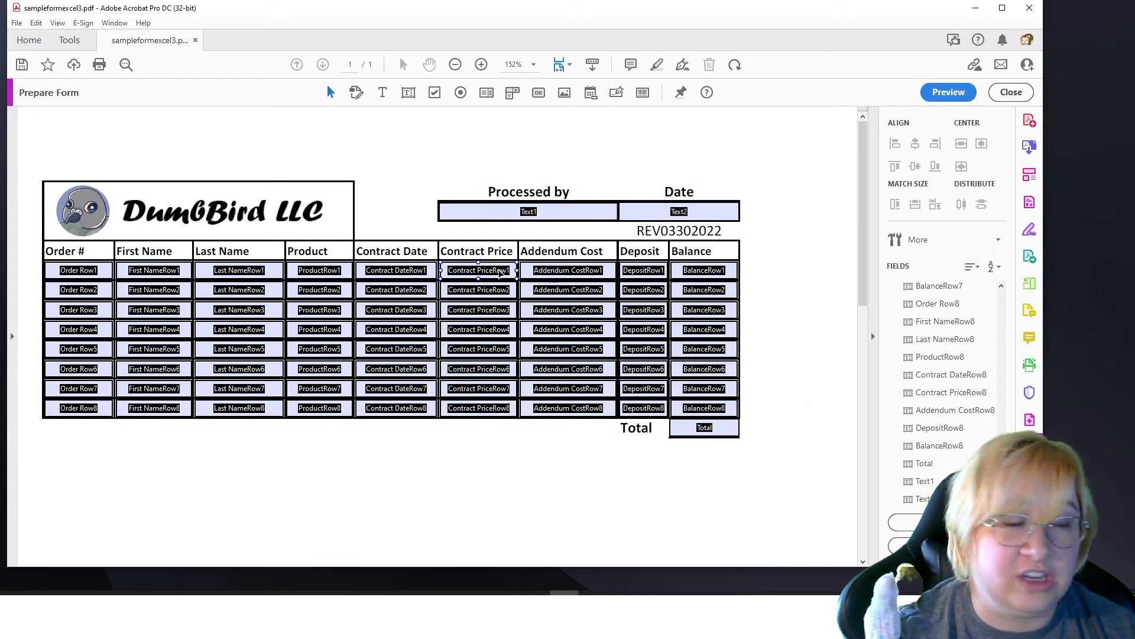
{"action": "left_click", "coordinate": [412, 268]}
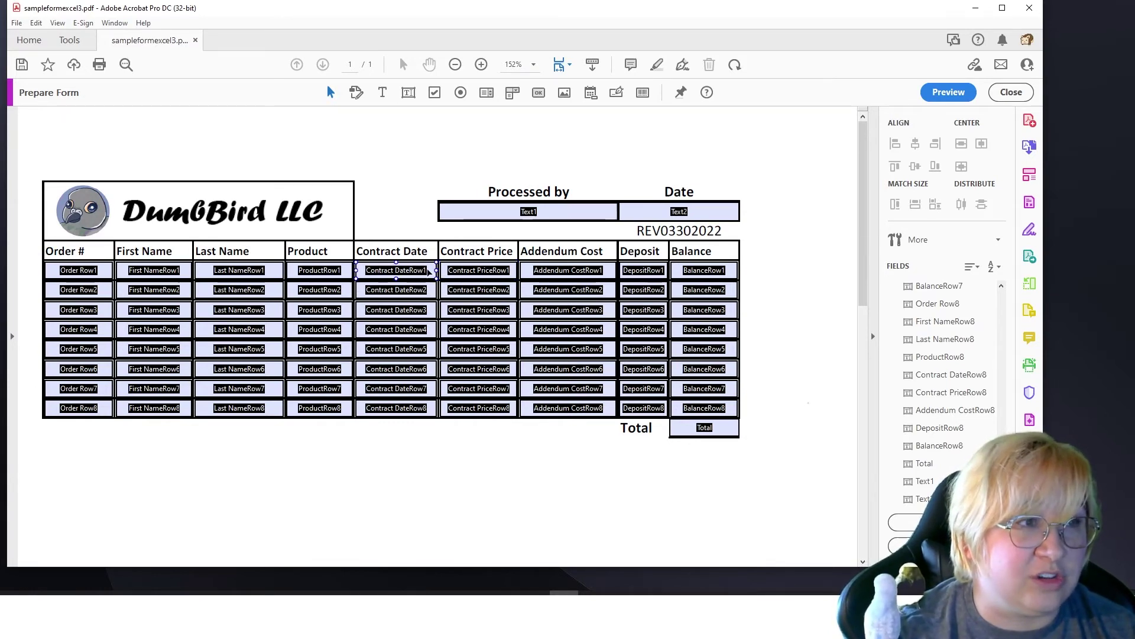
{"action": "left_click", "coordinate": [479, 267]}
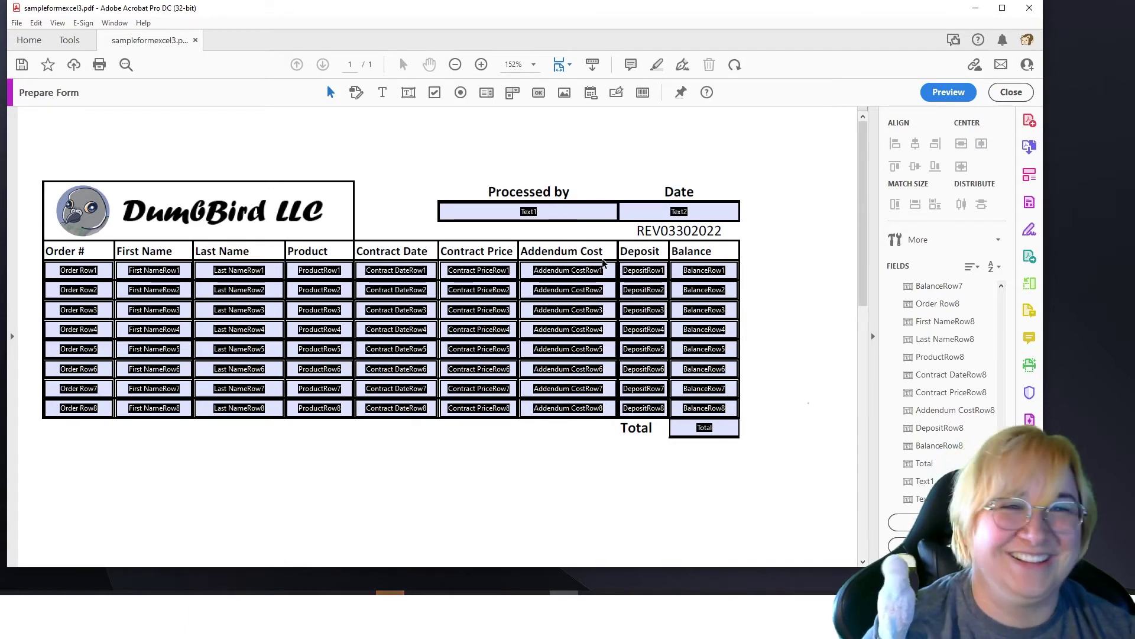
{"action": "left_click", "coordinate": [555, 274]}
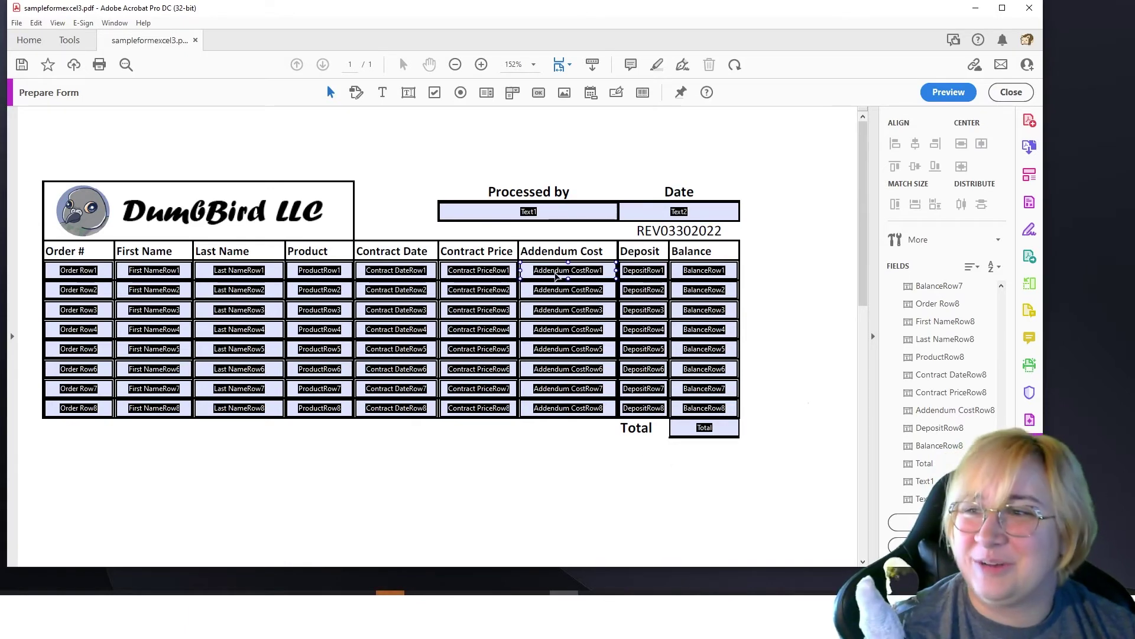
{"action": "left_click", "coordinate": [690, 284]}
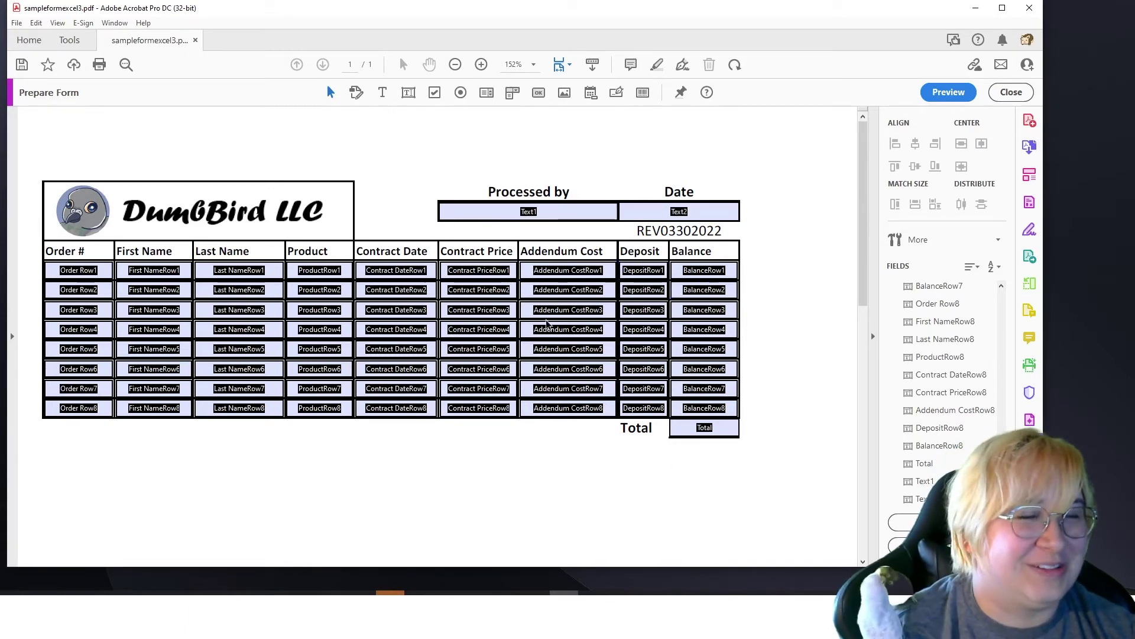
- Set the BalanceRow1 field to calculate its value as the sum (+) of chosen fields
{"action": "left_click", "coordinate": [723, 271]}
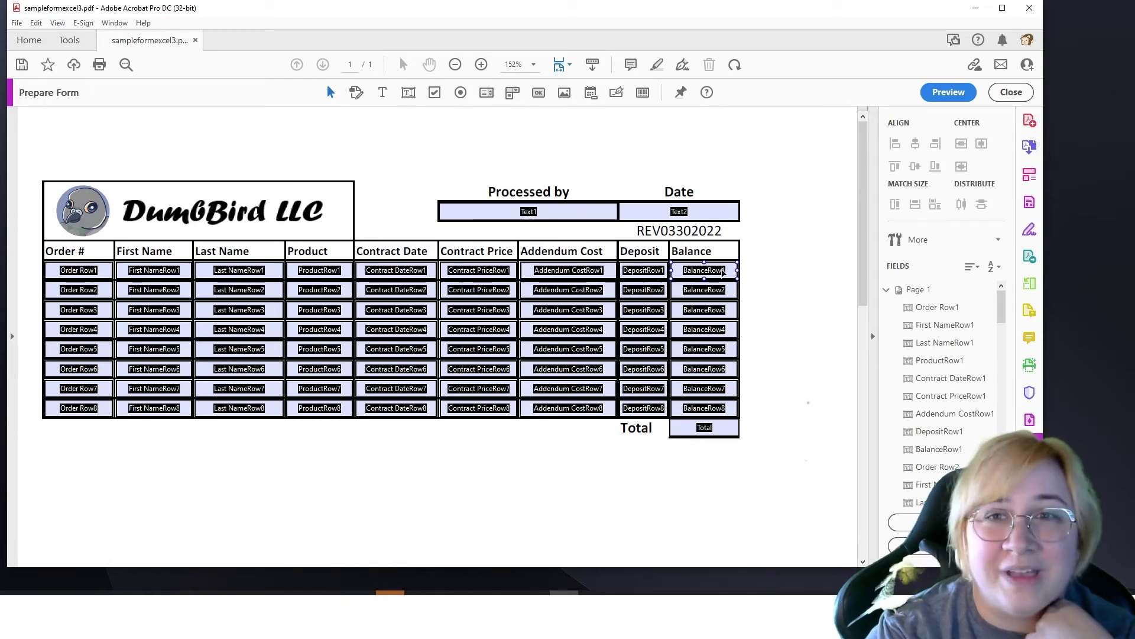
{"action": "double_click", "coordinate": [723, 271]}
{"action": "left_click_drag", "start_coordinate": [732, 288], "coordinate": [721, 172]}
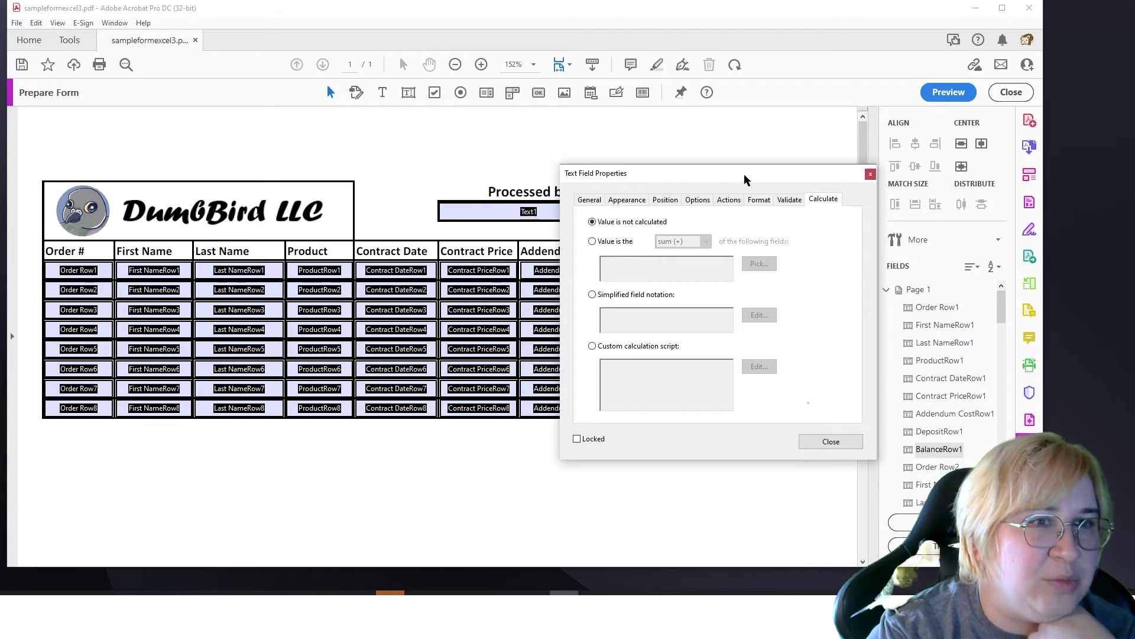
{"action": "left_click", "coordinate": [589, 200]}
{"action": "left_click", "coordinate": [825, 201]}
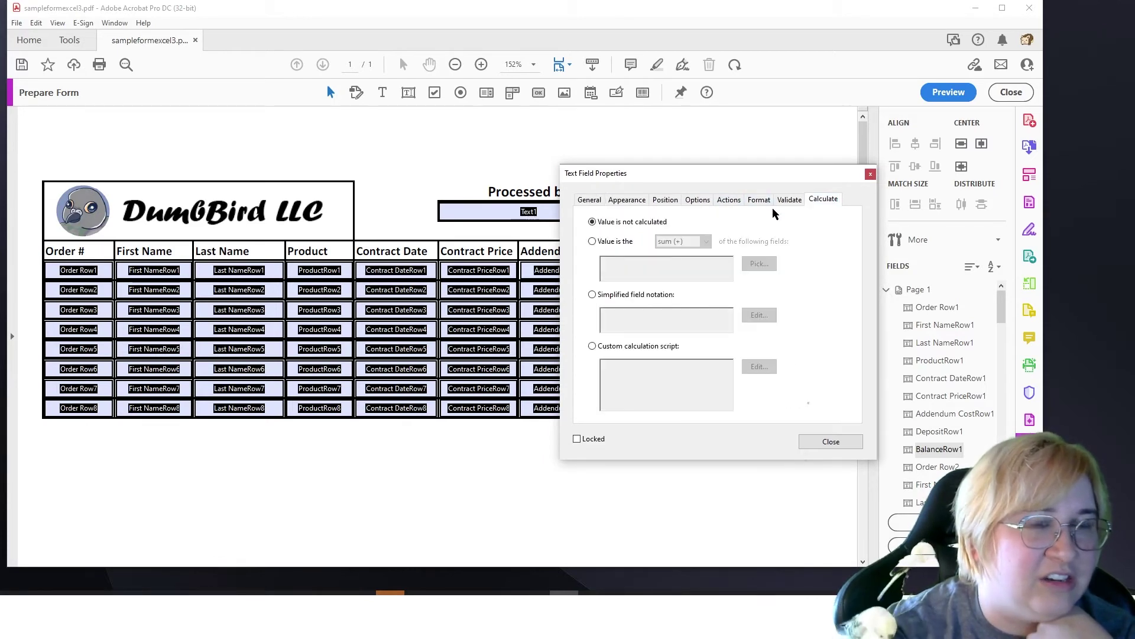
{"action": "left_click", "coordinate": [593, 242]}
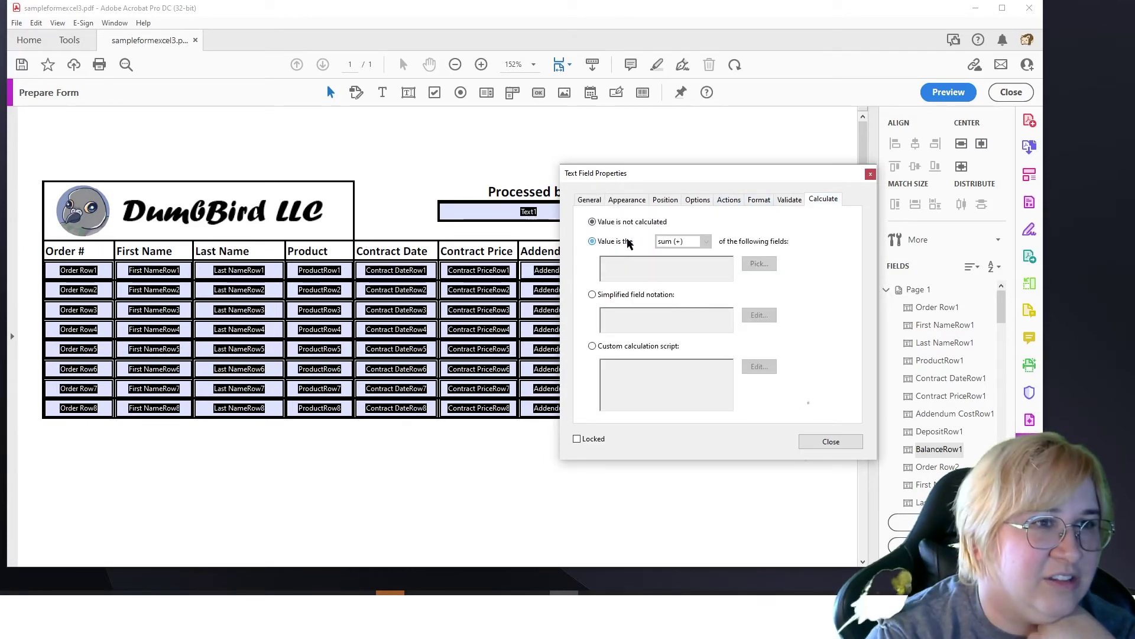
{"action": "left_click_drag", "start_coordinate": [749, 182], "coordinate": [535, 293]}
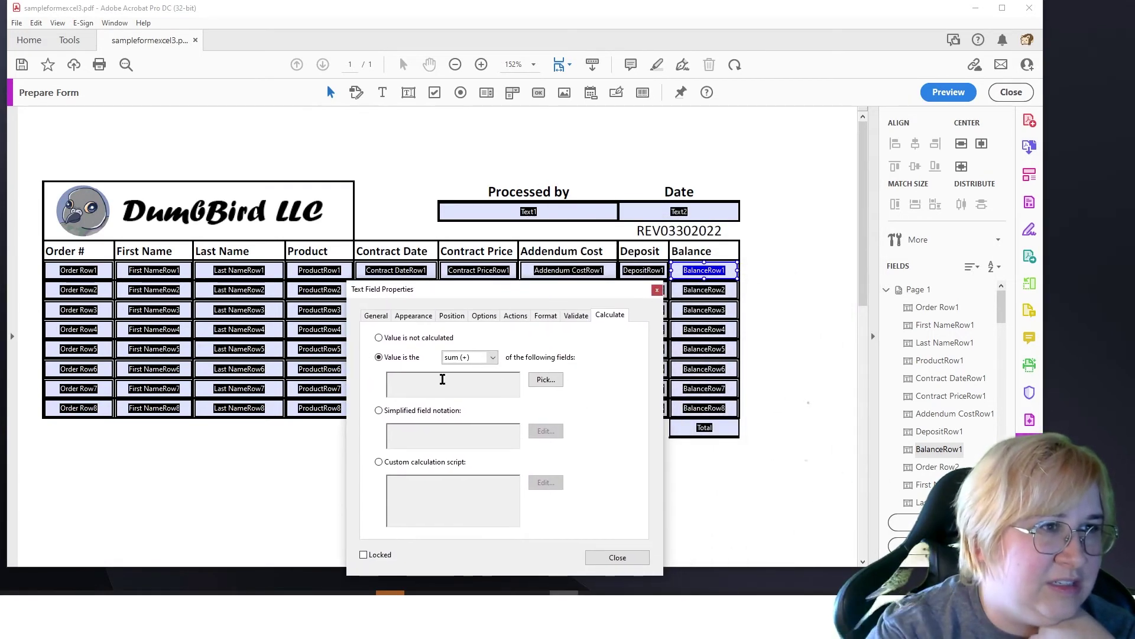
- Include Contract PriceRow1 among the fields used for the BalanceRow1 calculation
{"action": "left_click", "coordinate": [546, 379]}
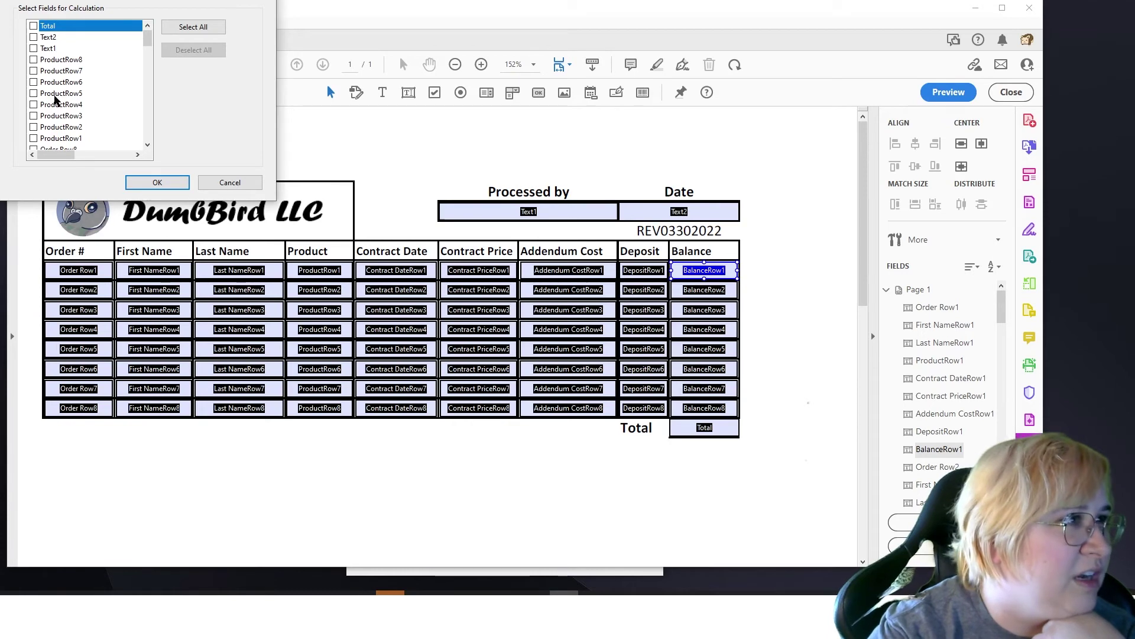
{"action": "scroll", "coordinate": [101, 86], "scroll_direction": "down", "scroll_amount": 2}
{"action": "scroll", "coordinate": [101, 86], "scroll_direction": "down", "scroll_amount": 8}
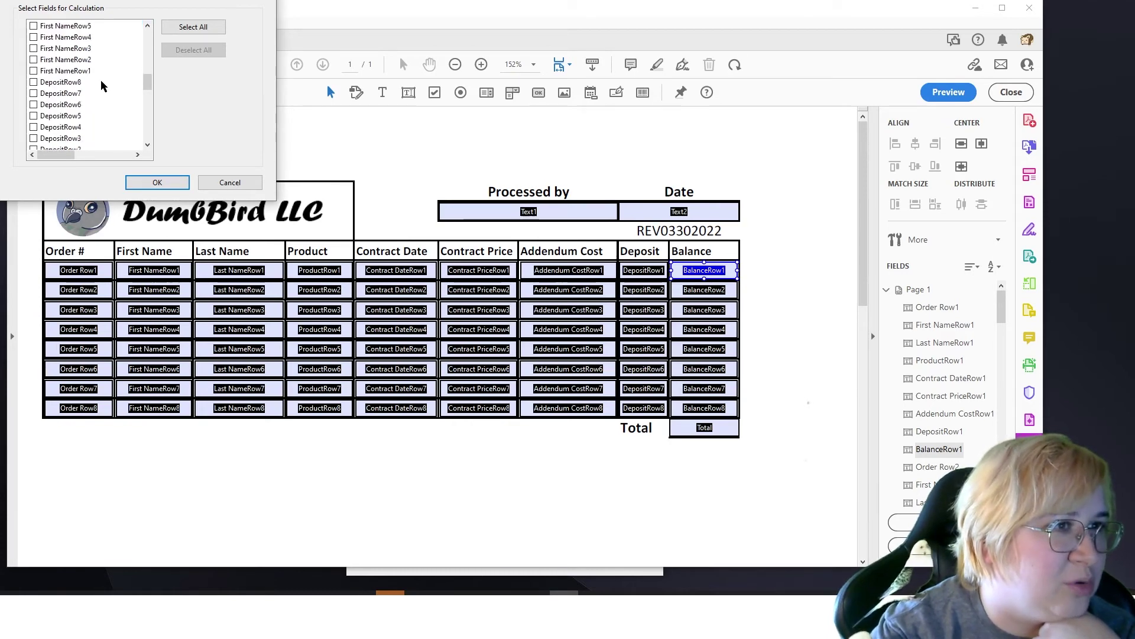
{"action": "scroll", "coordinate": [77, 141], "scroll_direction": "down", "scroll_amount": 3}
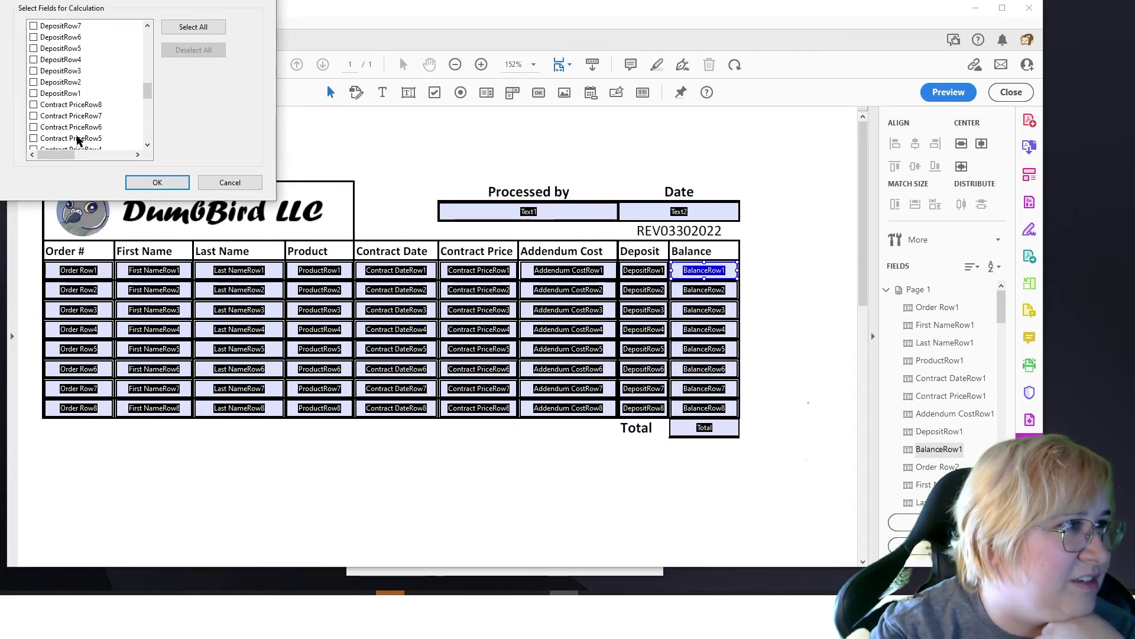
{"action": "scroll", "coordinate": [78, 140], "scroll_direction": "down", "scroll_amount": 1}
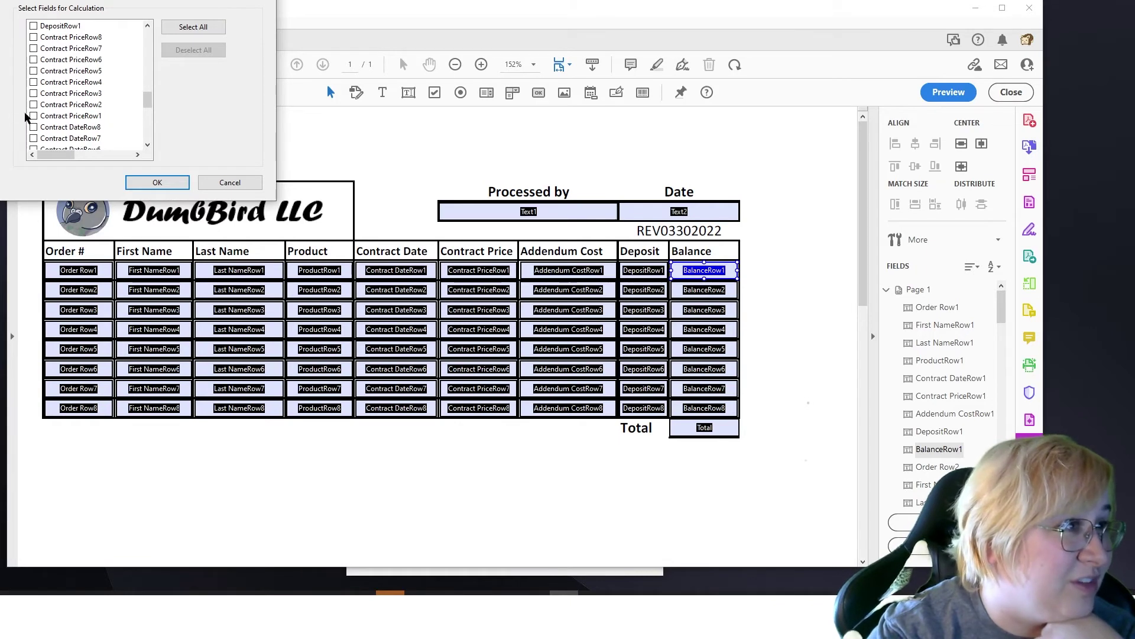
{"action": "left_click", "coordinate": [73, 118]}
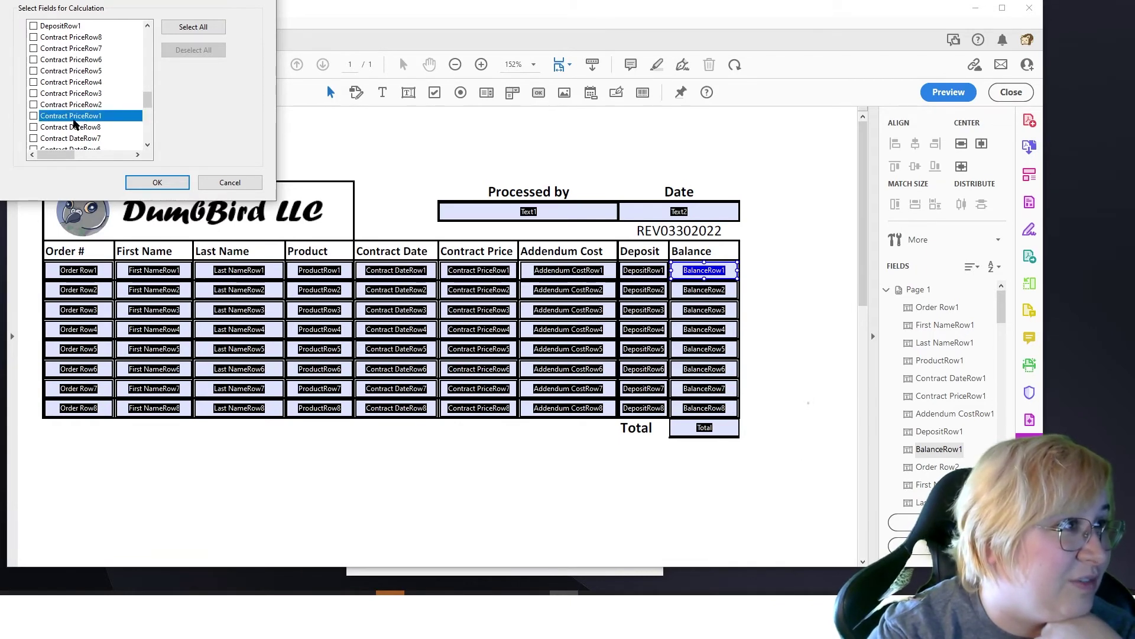
{"action": "left_click", "coordinate": [34, 117]}
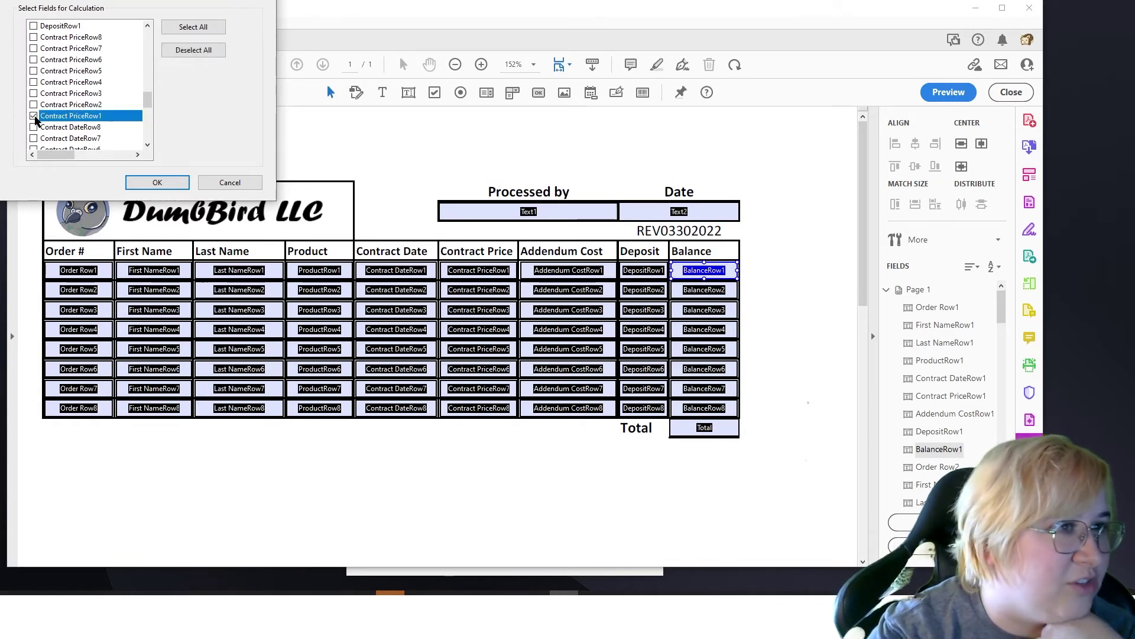
- Add Addendum CostRow1 and DepositRow1 to the BalanceRow1 calculation, then accept the selection and close the field properties
{"action": "scroll", "coordinate": [35, 120], "scroll_direction": "down", "scroll_amount": 6}
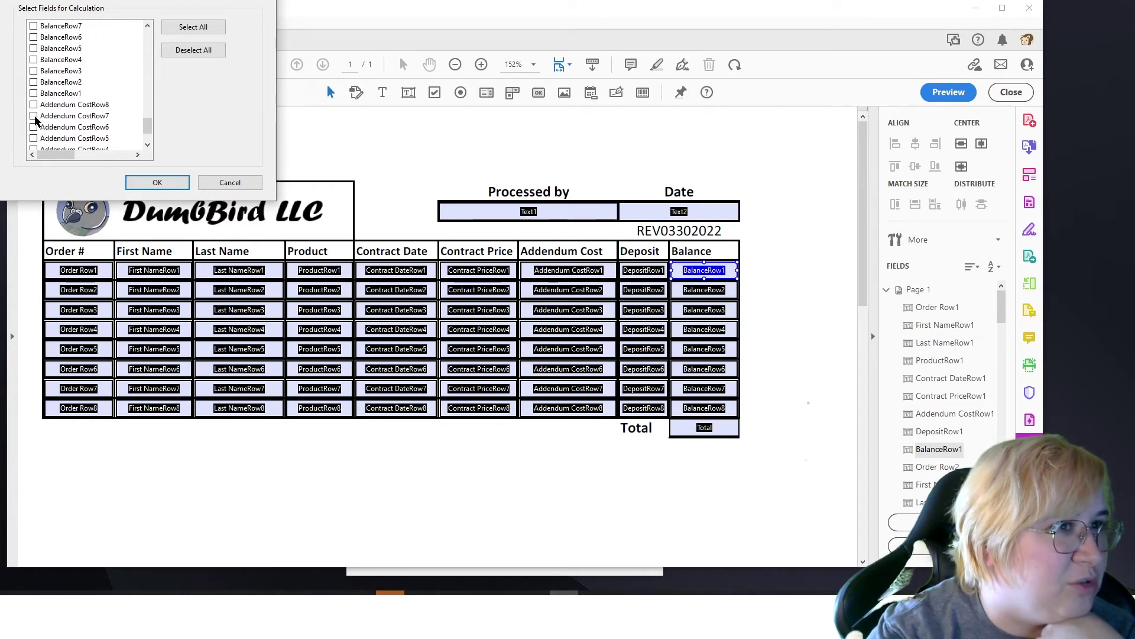
{"action": "scroll", "coordinate": [43, 117], "scroll_direction": "down", "scroll_amount": 2}
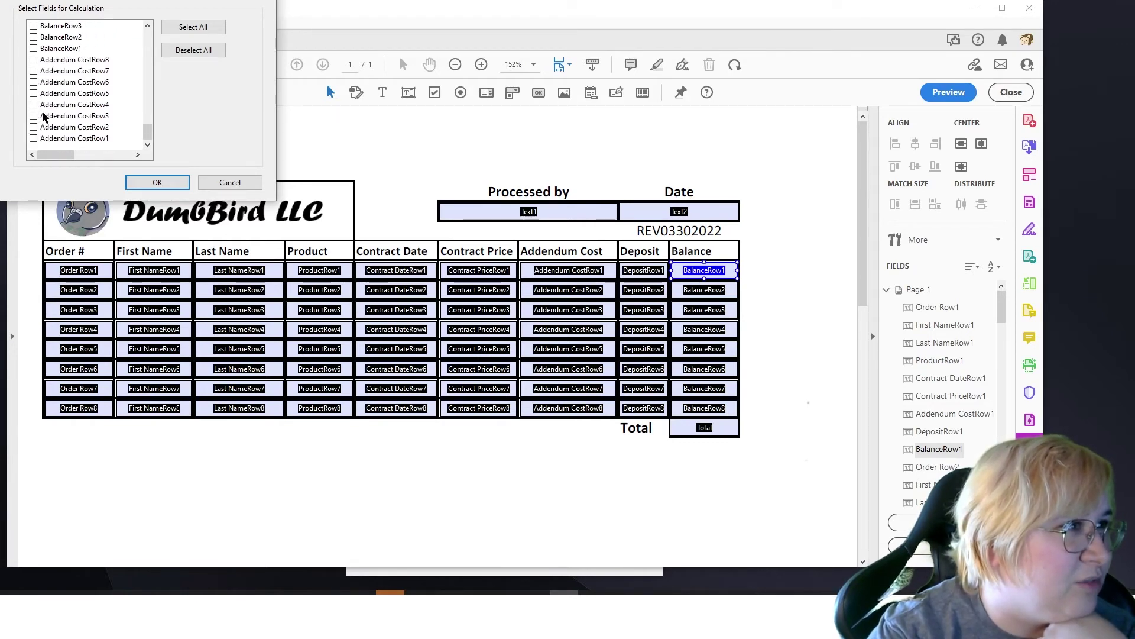
{"action": "left_click", "coordinate": [33, 139]}
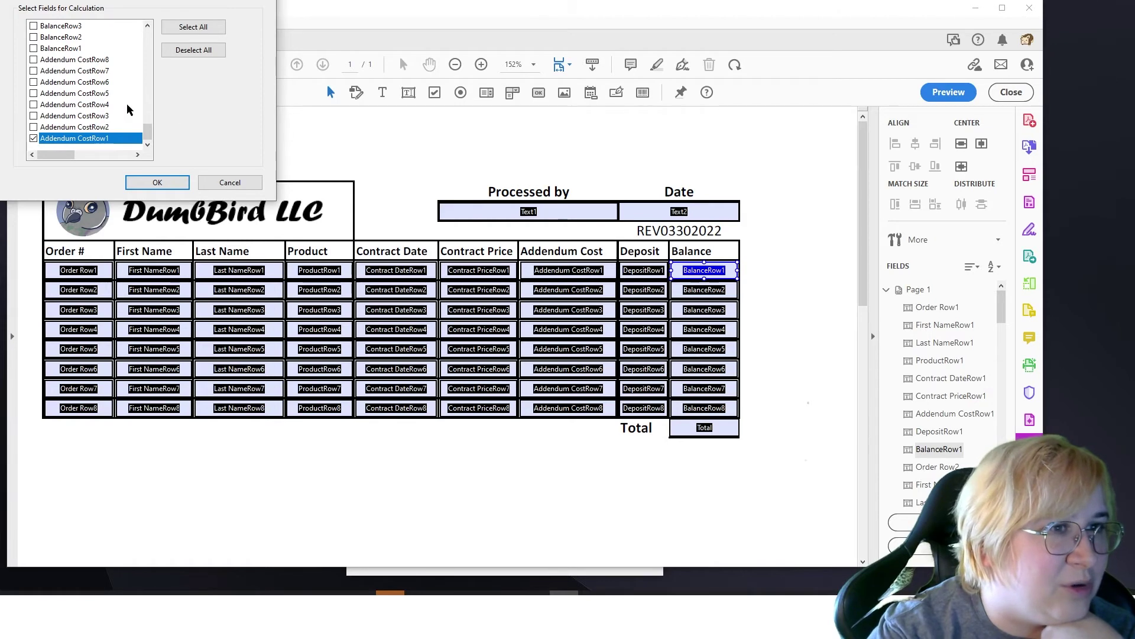
{"action": "scroll", "coordinate": [99, 102], "scroll_direction": "up", "scroll_amount": 10}
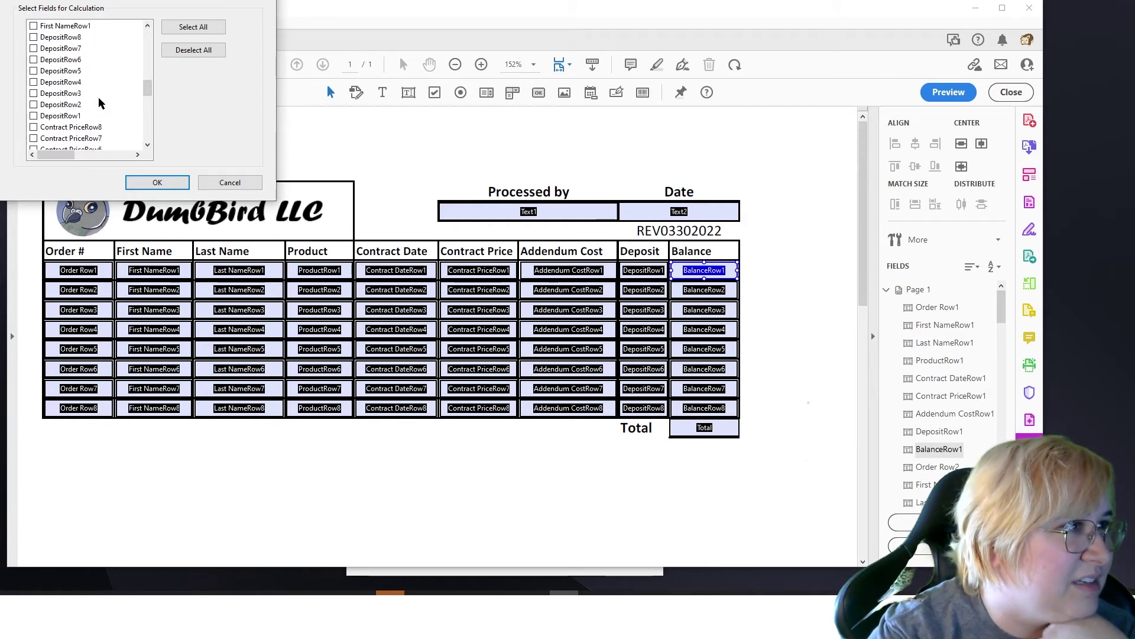
{"action": "scroll", "coordinate": [39, 104], "scroll_direction": "up", "scroll_amount": 1}
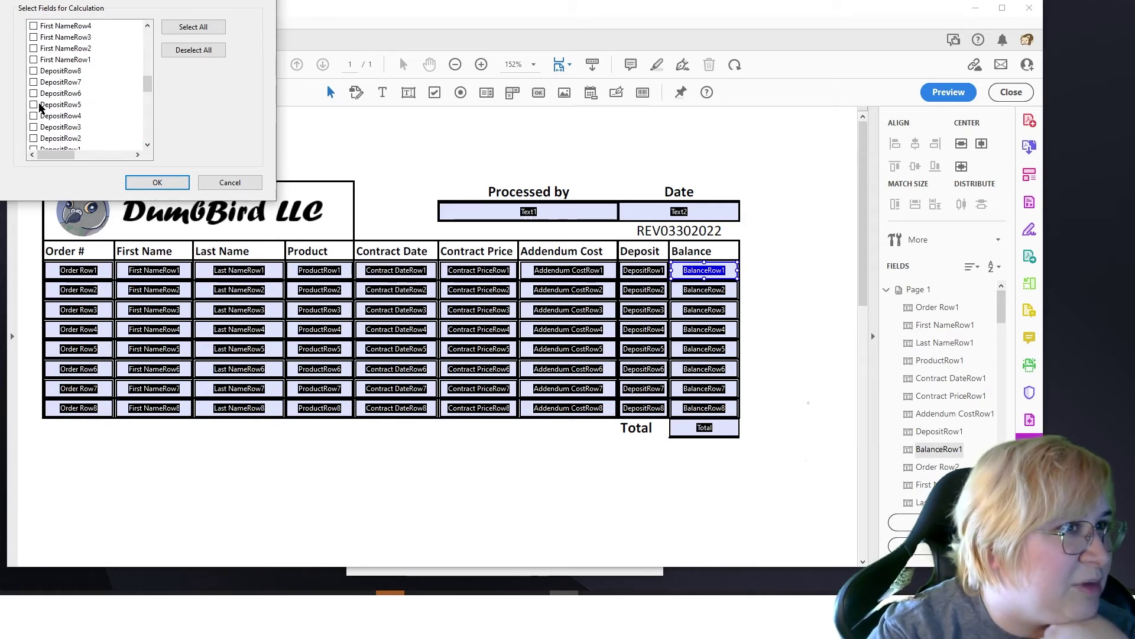
{"action": "scroll", "coordinate": [32, 113], "scroll_direction": "down", "scroll_amount": 1}
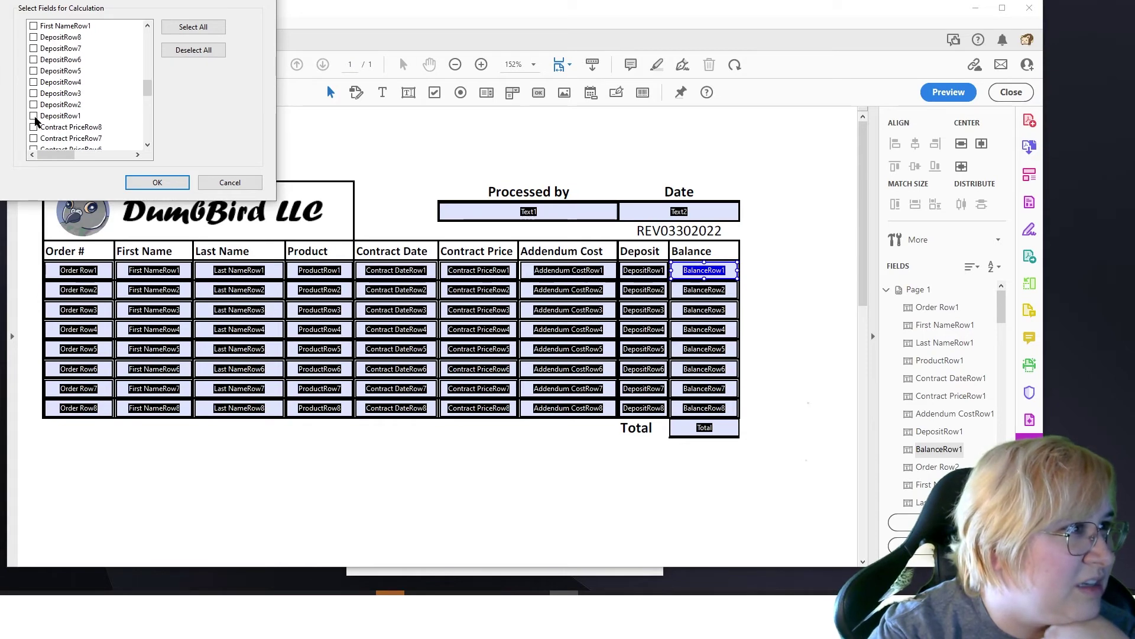
{"action": "left_click", "coordinate": [34, 117]}
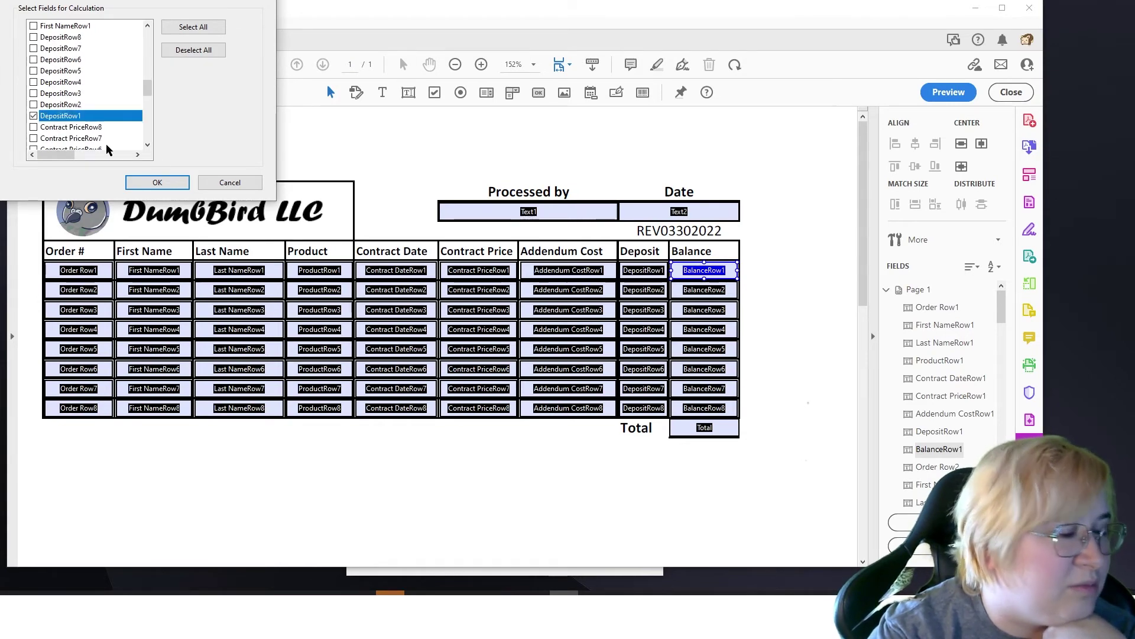
{"action": "left_click", "coordinate": [152, 184]}
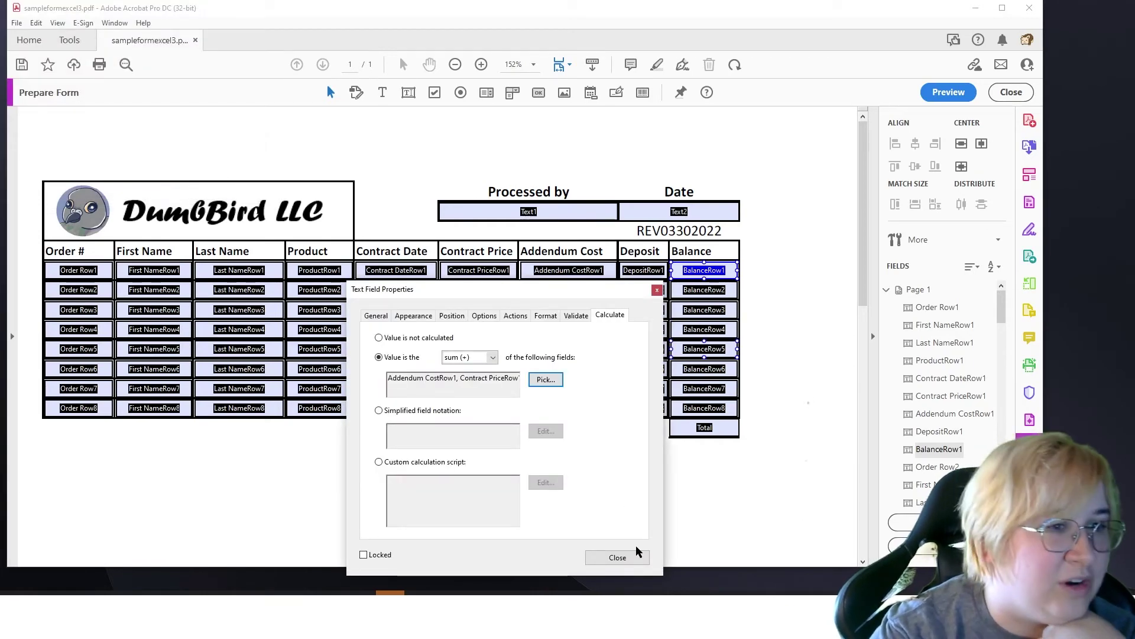
{"action": "left_click", "coordinate": [617, 558]}
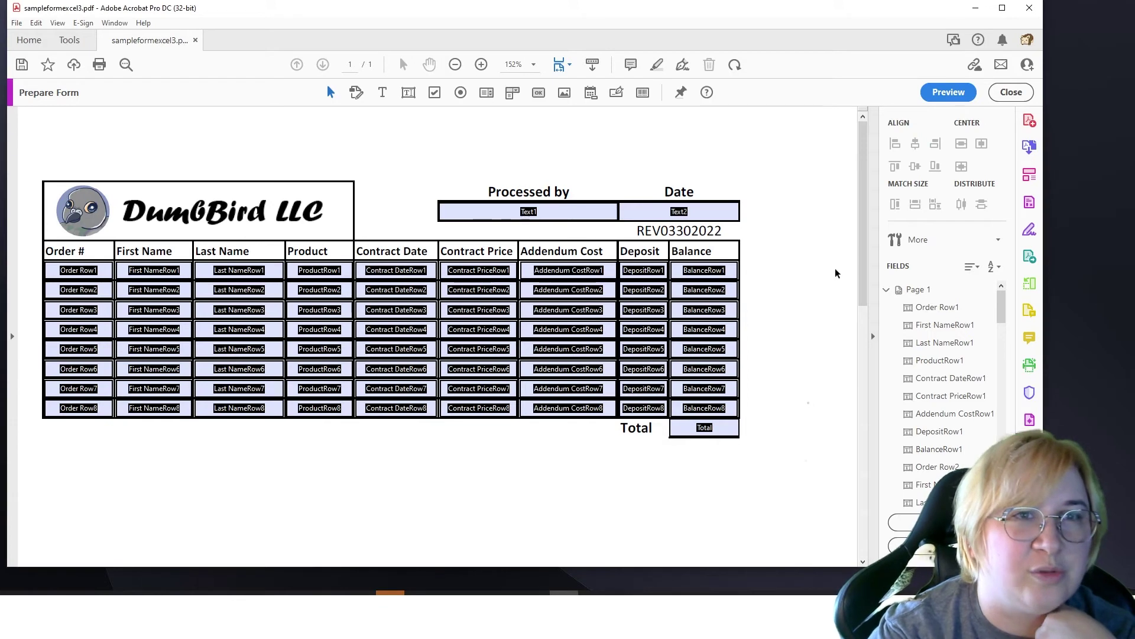
- Preview the form and enter 20000 as the first row's Contract Price to test the balance calculation
{"action": "left_click", "coordinate": [948, 92]}
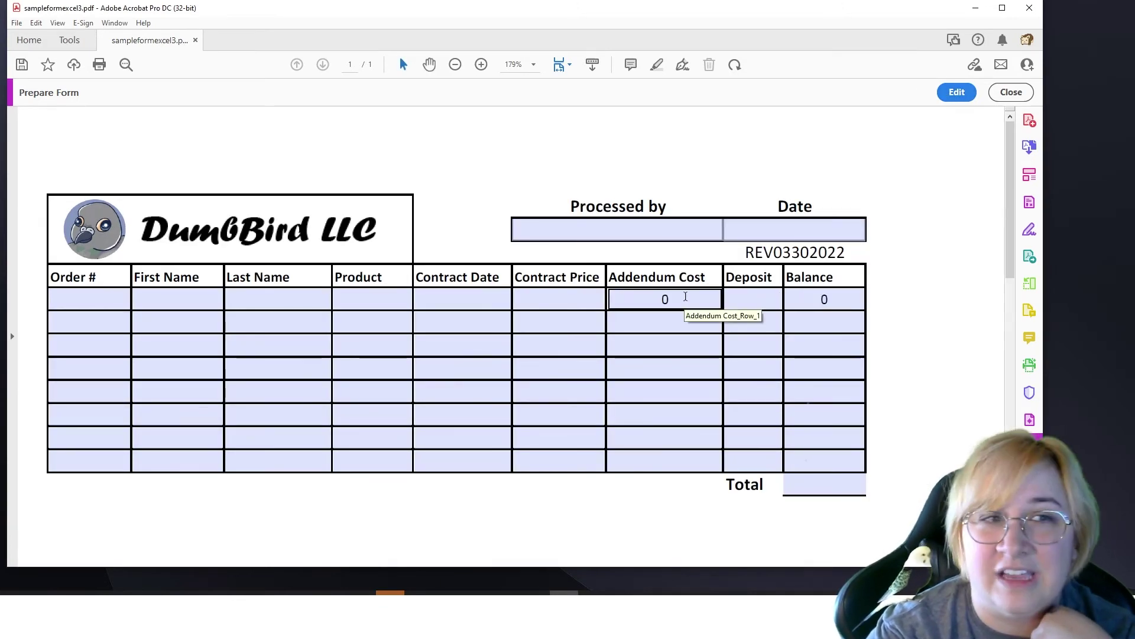
{"action": "left_click", "coordinate": [587, 294]}
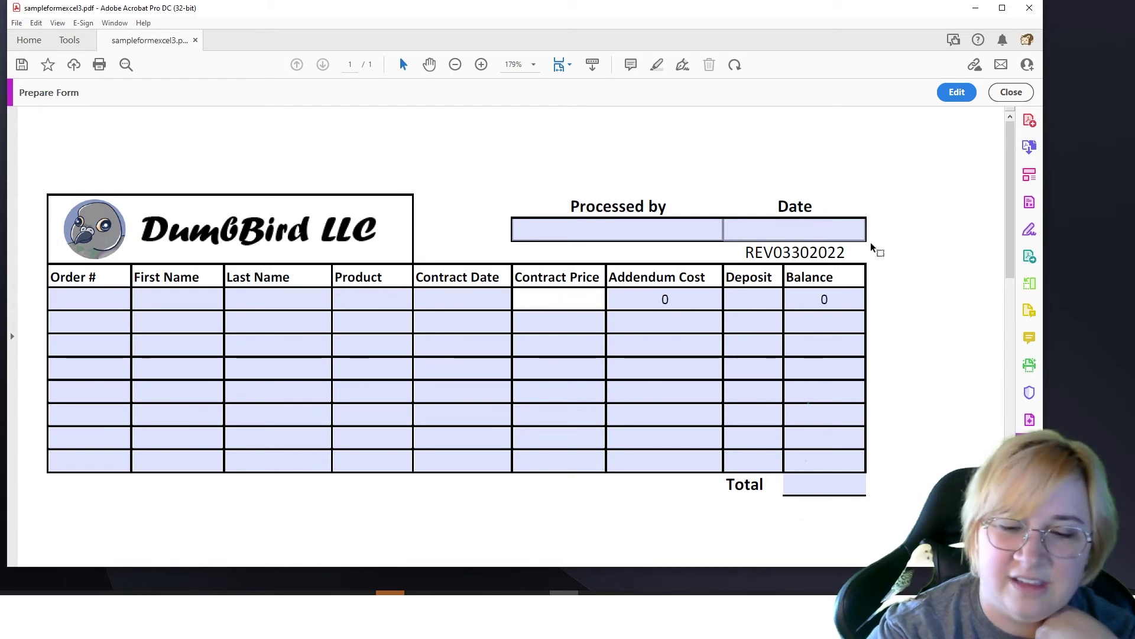
{"action": "type", "text": "20000"}
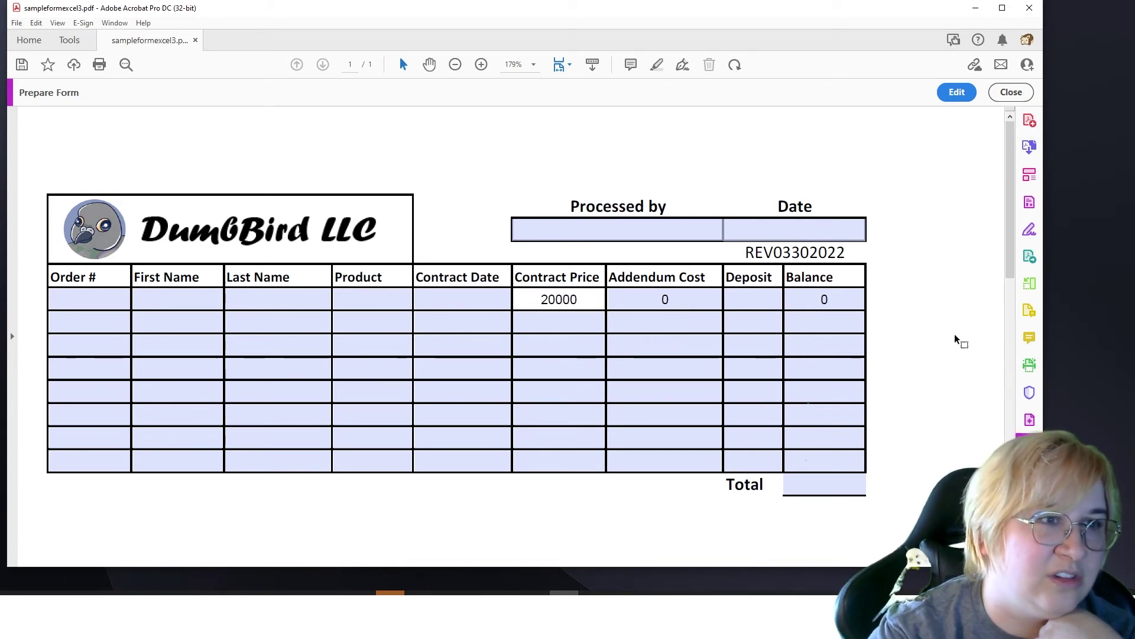
{"action": "key", "text": "Return"}
- Try to enter 350 as the first row's Addendum Cost
{"action": "left_click", "coordinate": [674, 300]}
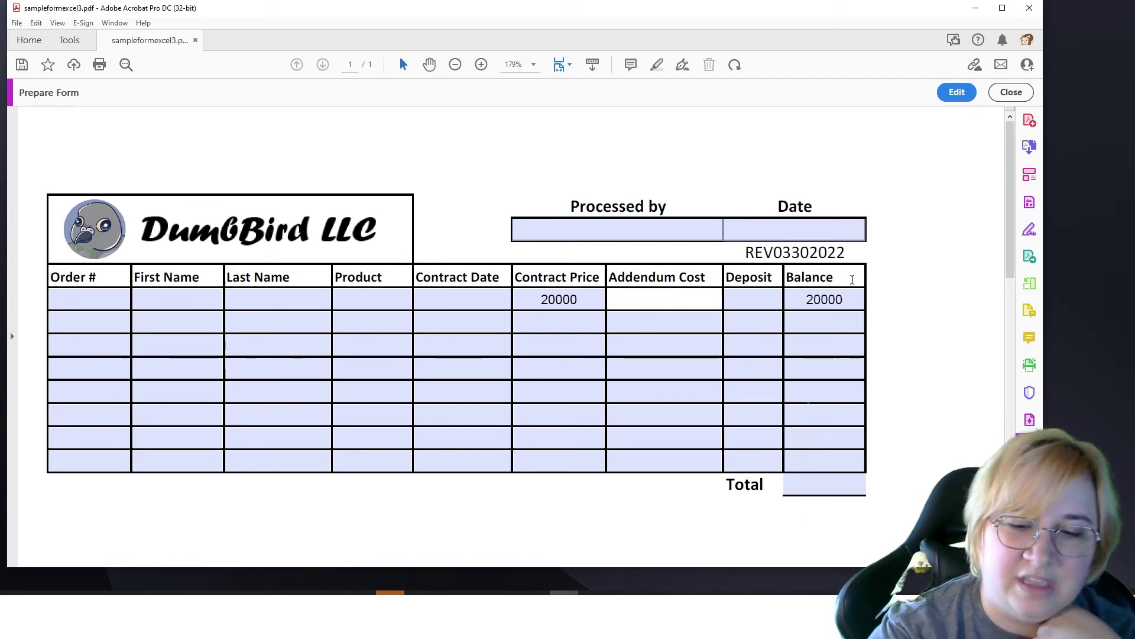
{"action": "type", "text": "350"}
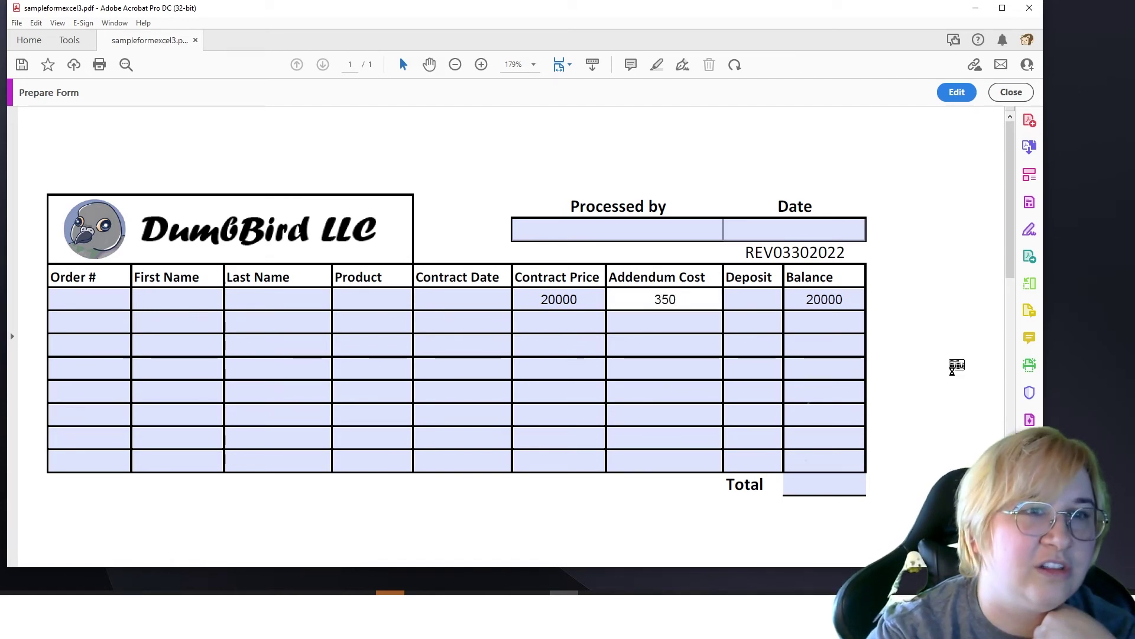
{"action": "left_click", "coordinate": [953, 367]}
{"action": "left_click", "coordinate": [671, 301]}
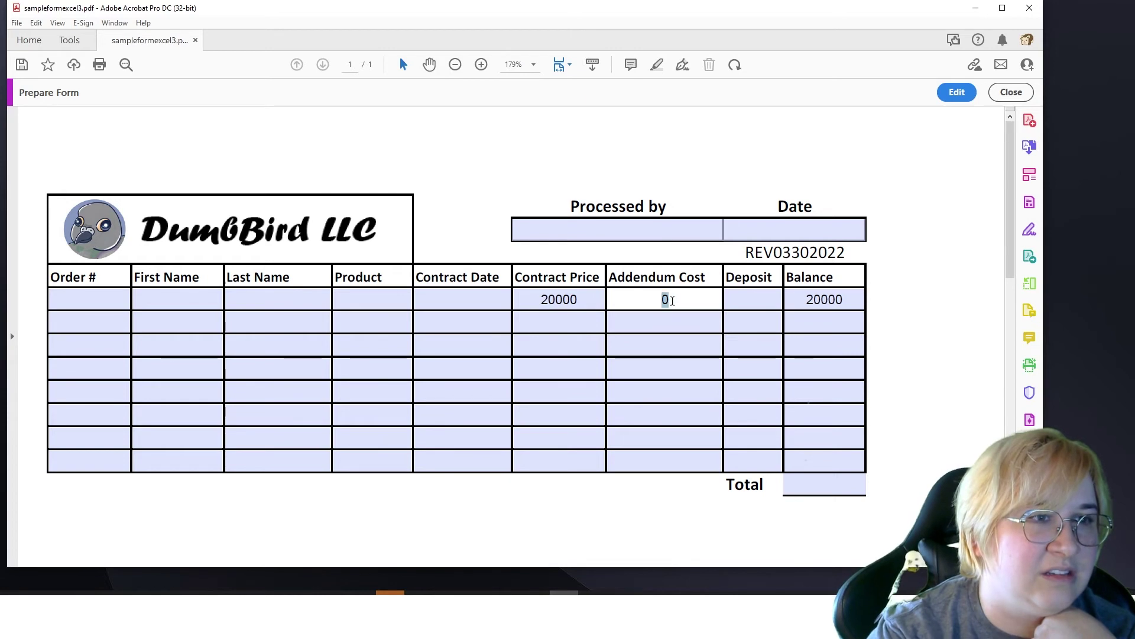
{"action": "type", "text": "35"}
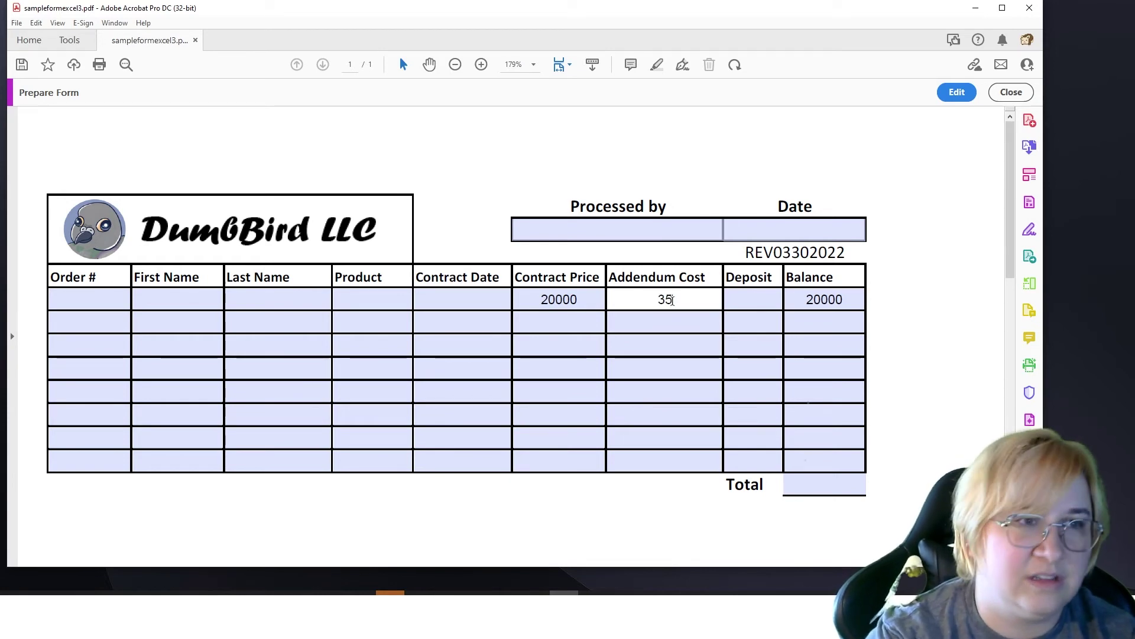
{"action": "type", "text": "0"}
- Enter 1000 as the first row's Deposit and commit it so the balance recalculates
{"action": "left_click", "coordinate": [761, 304]}
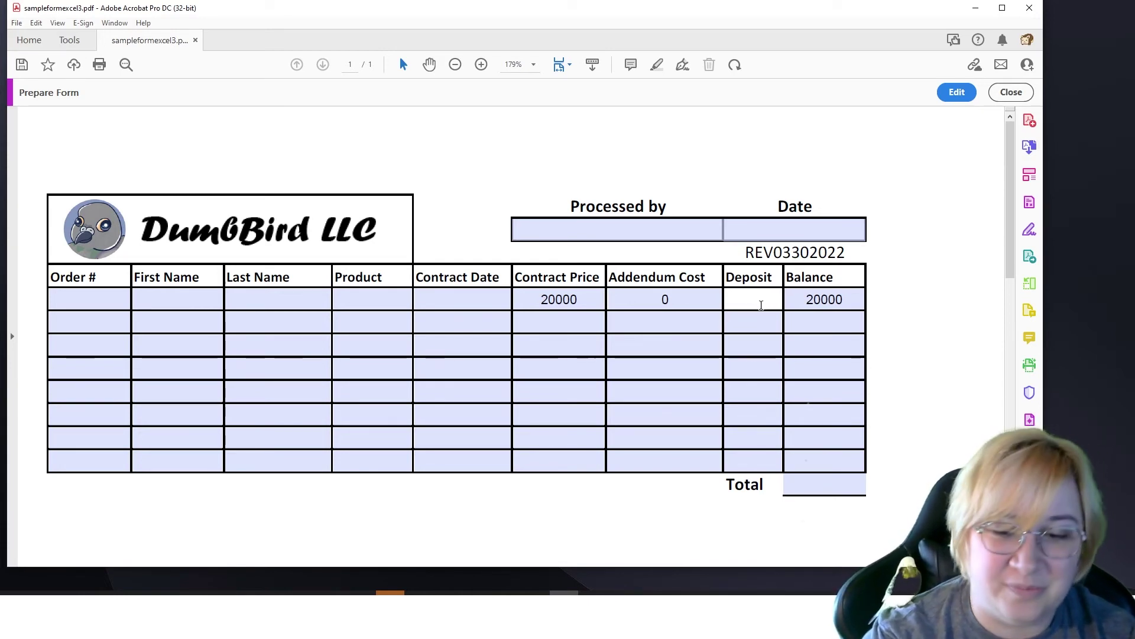
{"action": "left_click", "coordinate": [947, 367]}
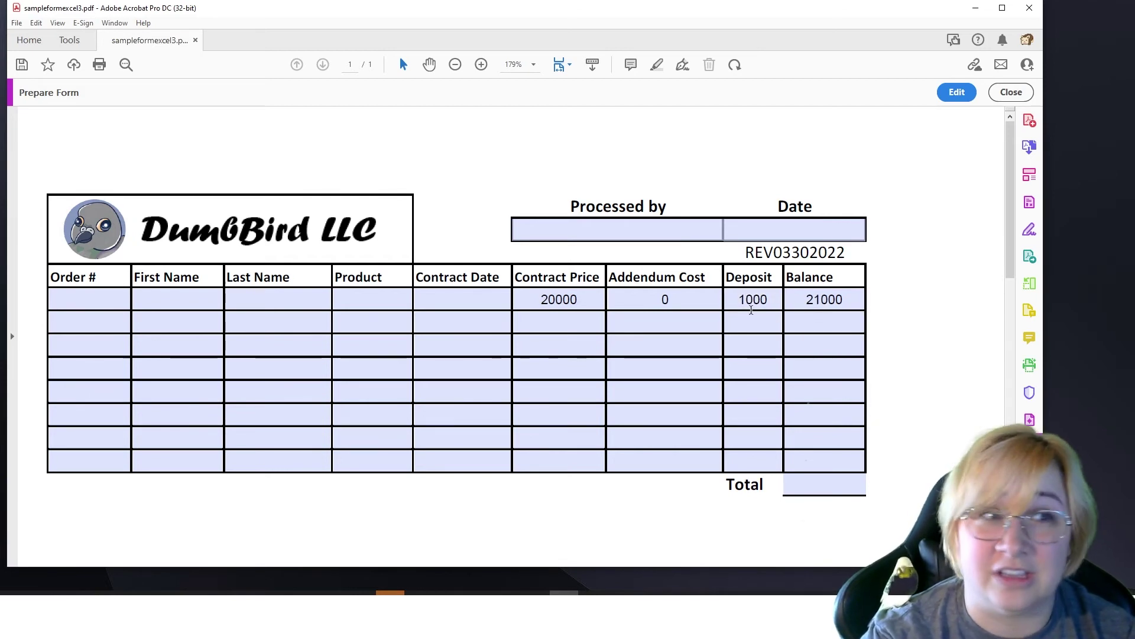
{"action": "left_click", "coordinate": [691, 298]}
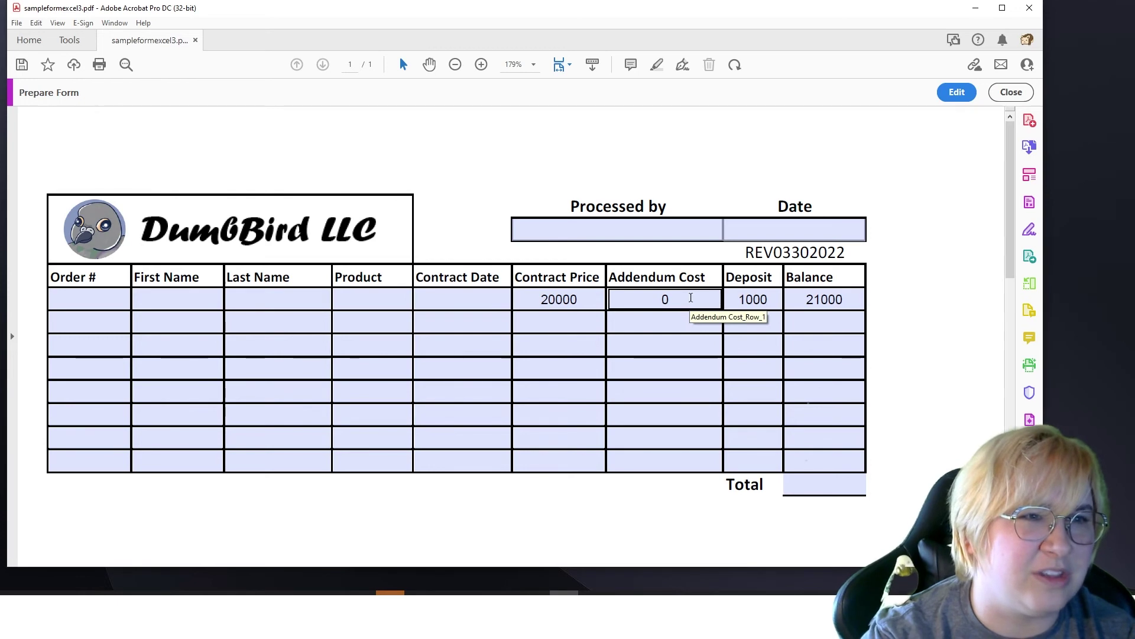
{"action": "left_click", "coordinate": [959, 204]}
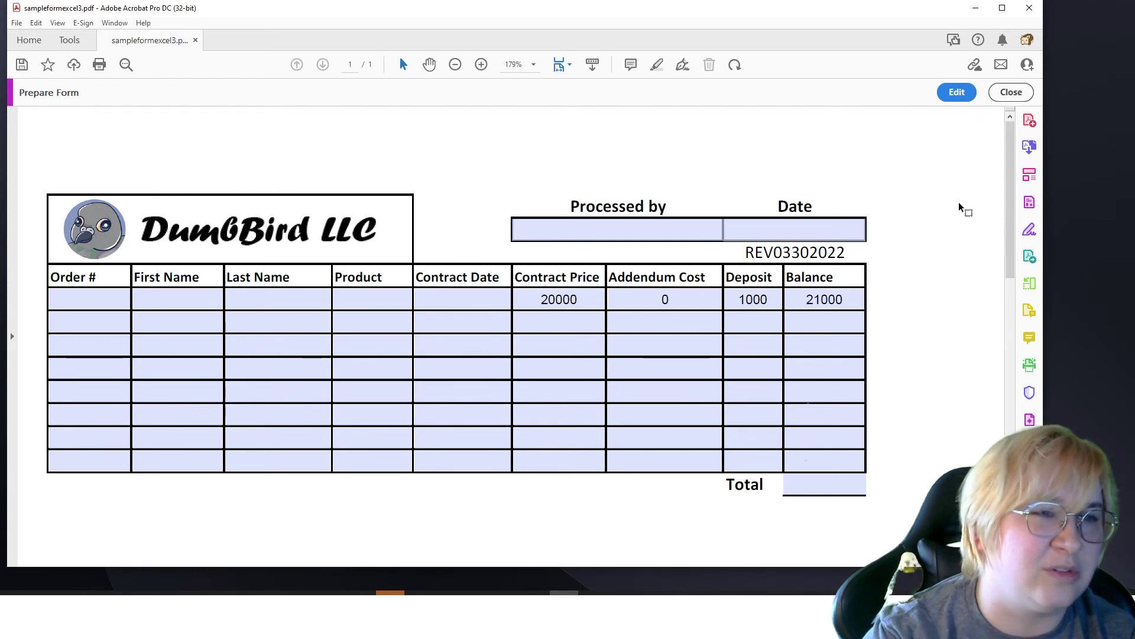
- Clear the test entries from the first row's Deposit, Addendum Cost and Contract Price fields
{"action": "double_click", "coordinate": [845, 299]}
{"action": "key", "text": "BackSpace"}
{"action": "double_click", "coordinate": [771, 300]}
{"action": "key", "text": "BackSpace"}
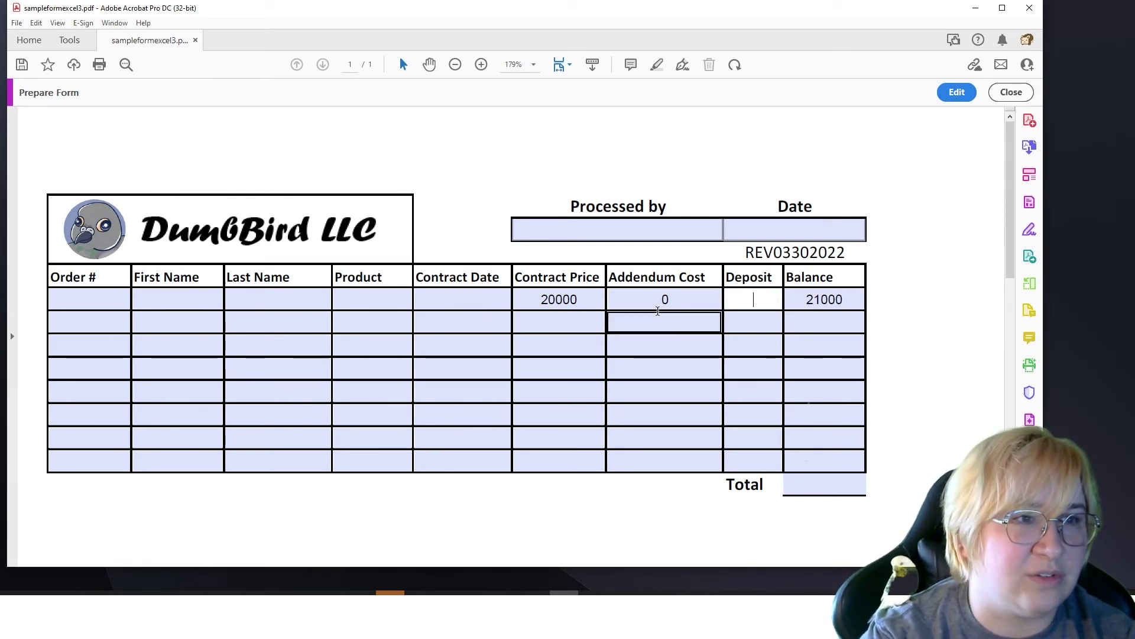
{"action": "double_click", "coordinate": [669, 300]}
{"action": "key", "text": "BackSpace"}
{"action": "double_click", "coordinate": [576, 296]}
{"action": "key", "text": "BackSpace"}
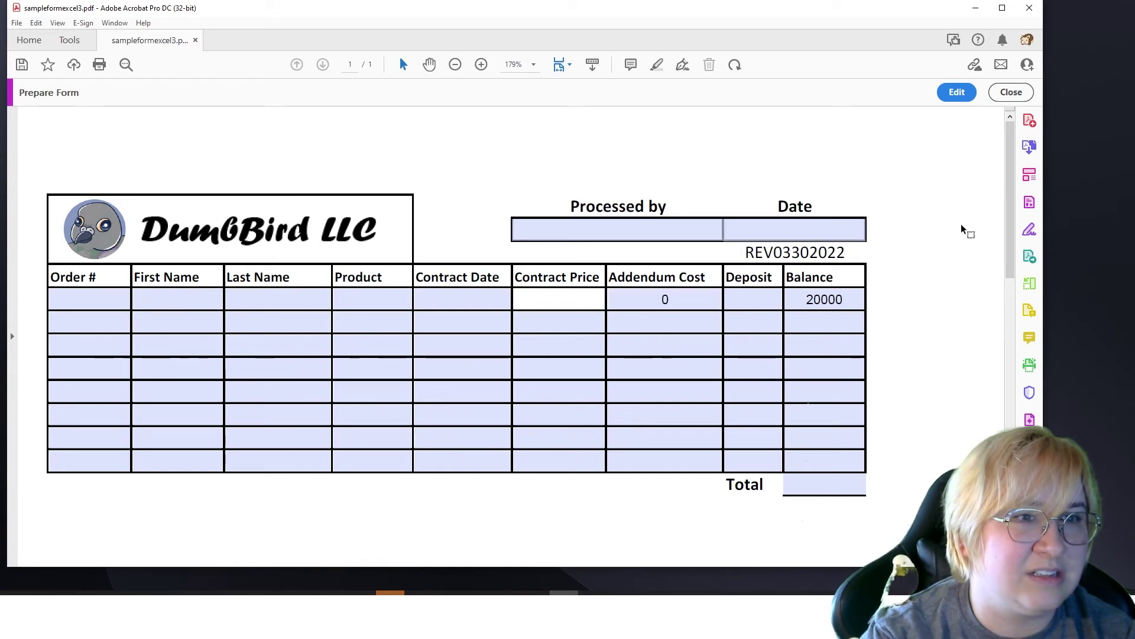
- Return to form editing and set the Addendum CostRow1 field to "Value is not calculated"
{"action": "left_click", "coordinate": [956, 92]}
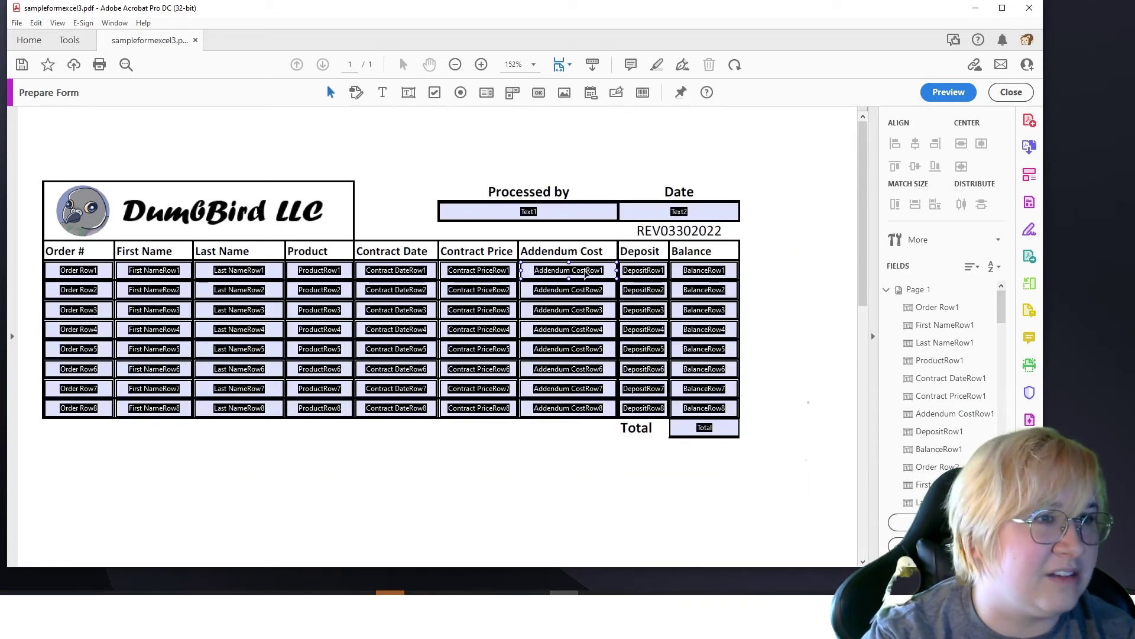
{"action": "double_click", "coordinate": [603, 274]}
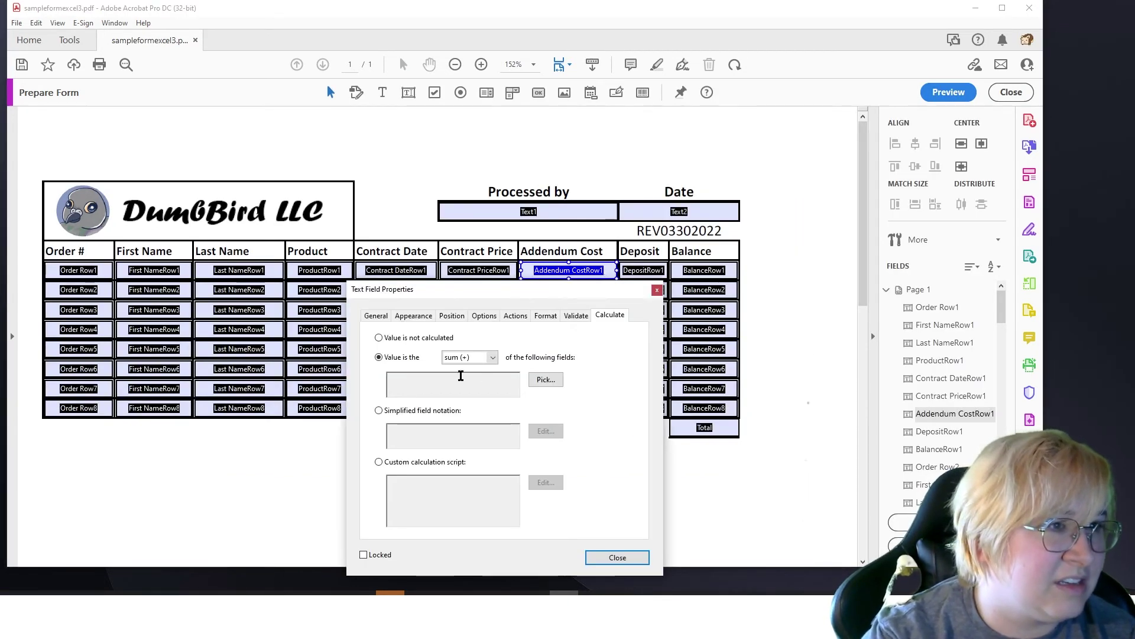
{"action": "left_click", "coordinate": [380, 338]}
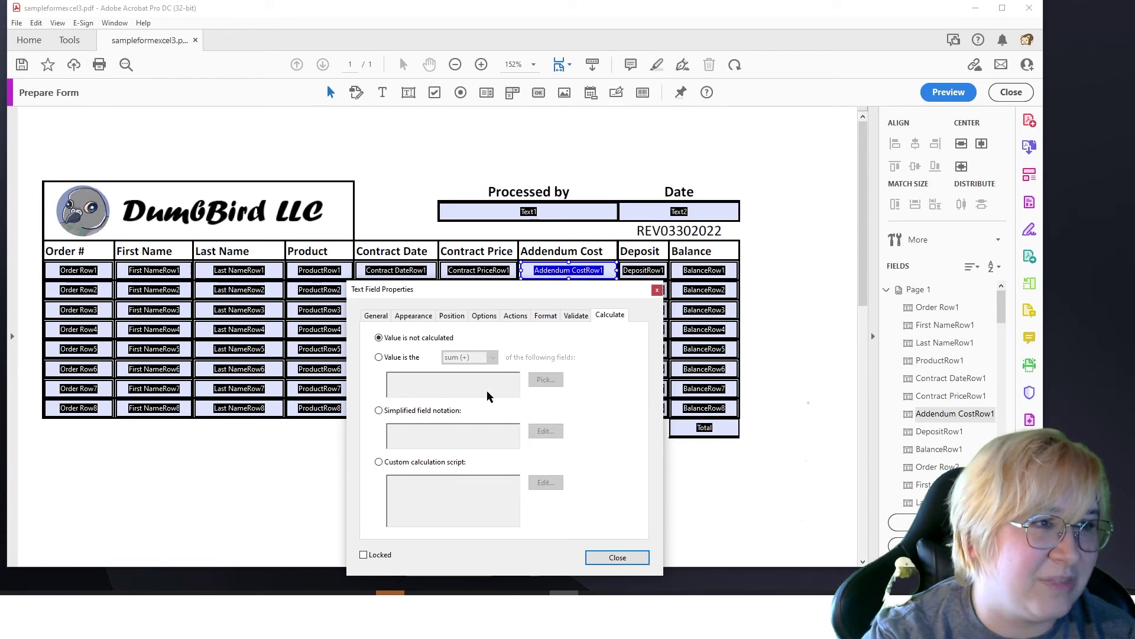
{"action": "left_click", "coordinate": [618, 557]}
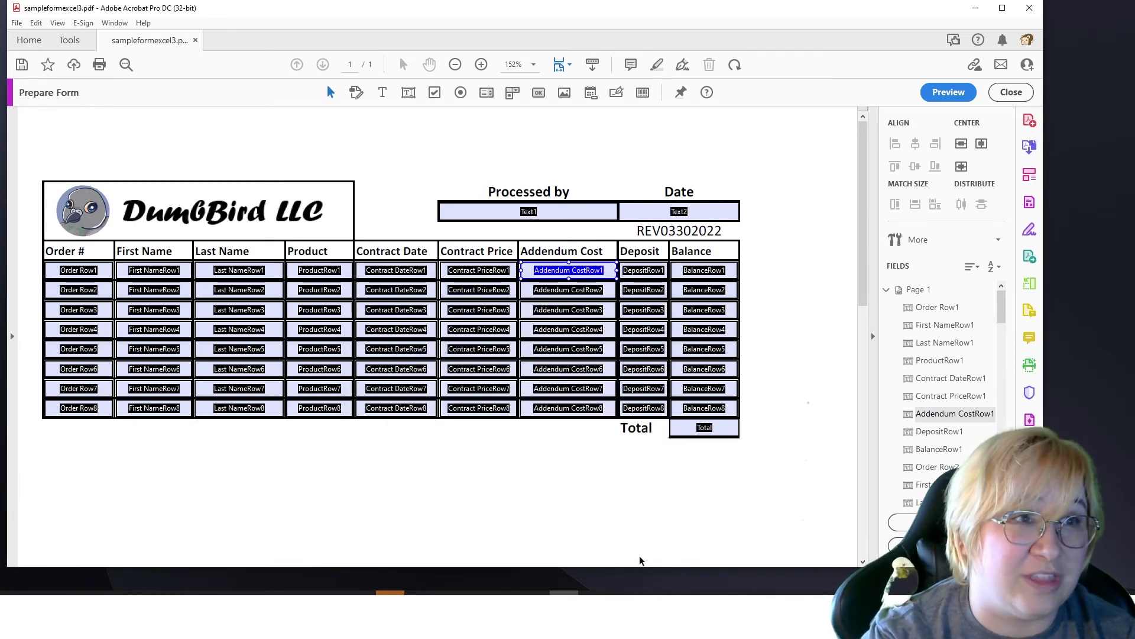
- Preview the form again and fill the first row with Contract Price 20000, Addendum Cost 600 and Deposit 1000
{"action": "left_click", "coordinate": [948, 93]}
{"action": "left_click", "coordinate": [576, 299]}
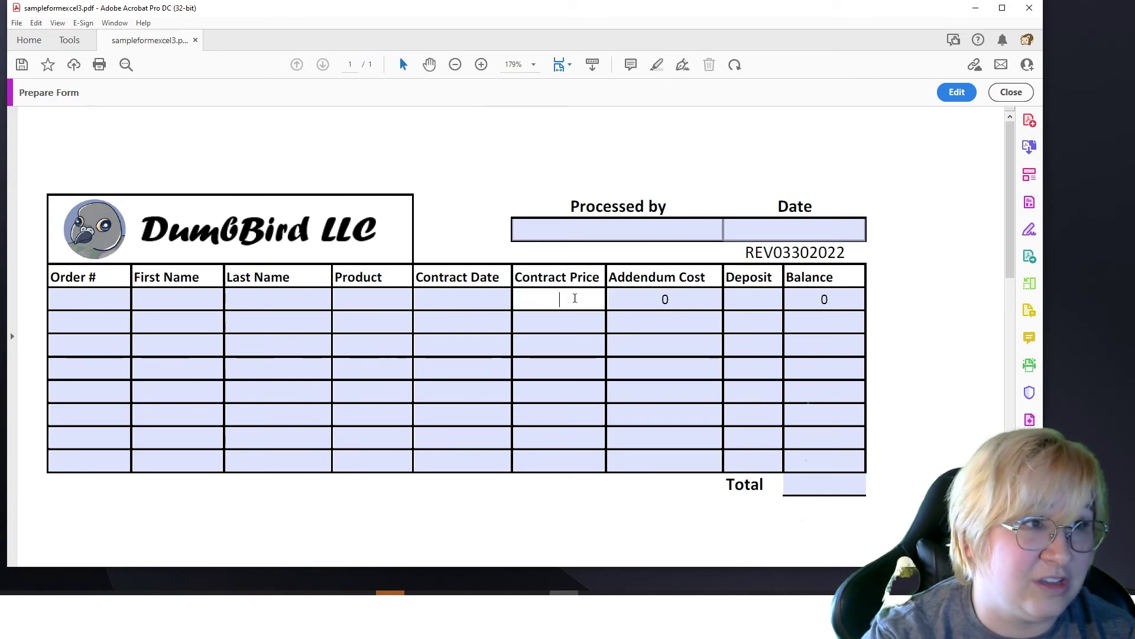
{"action": "type", "text": "20000"}
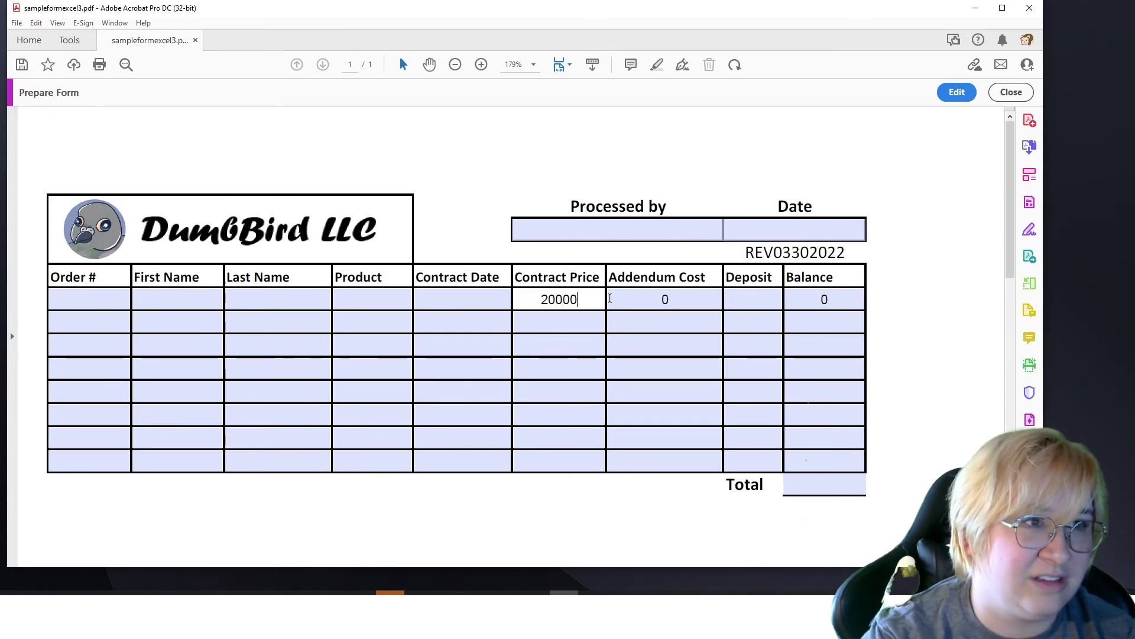
{"action": "left_click", "coordinate": [655, 299]}
{"action": "type", "text": "600"}
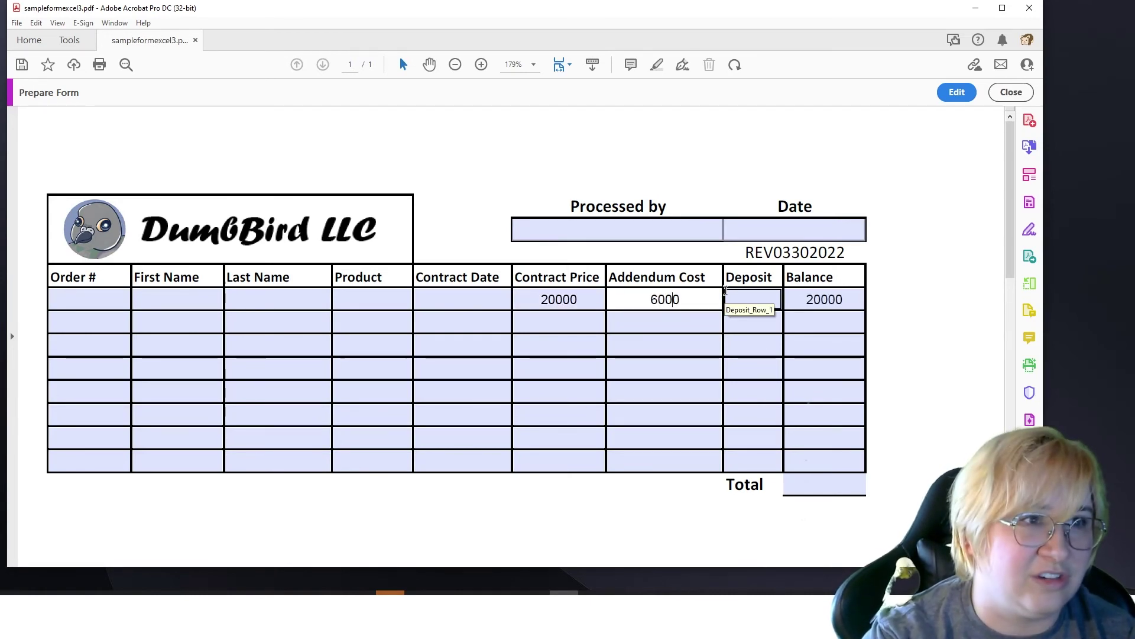
{"action": "left_click", "coordinate": [766, 298]}
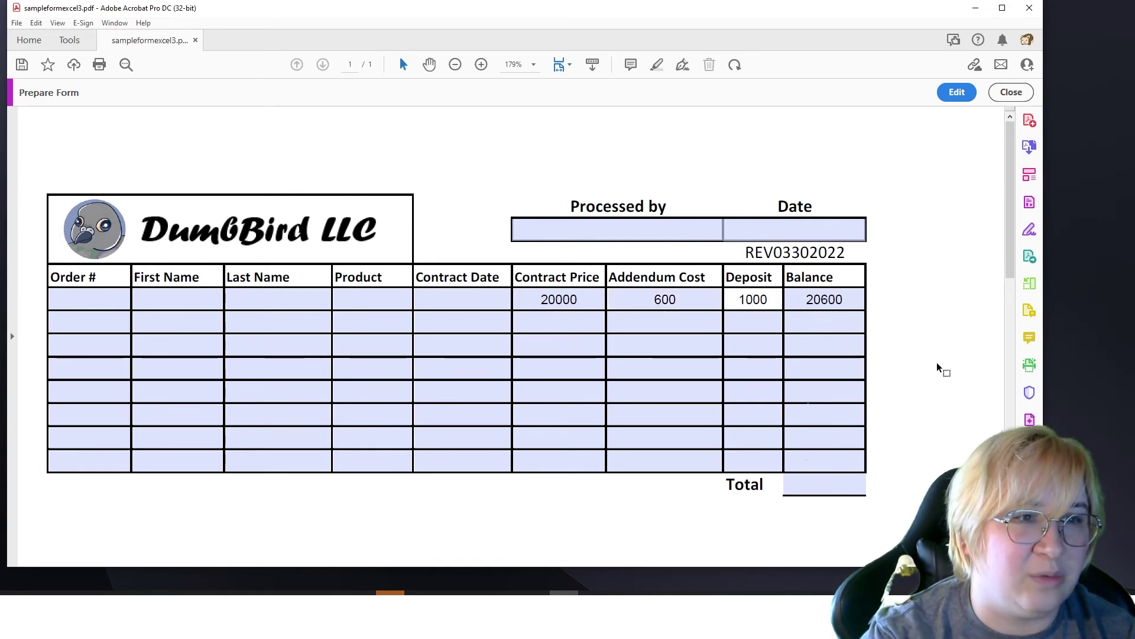
{"action": "key", "text": "Return"}
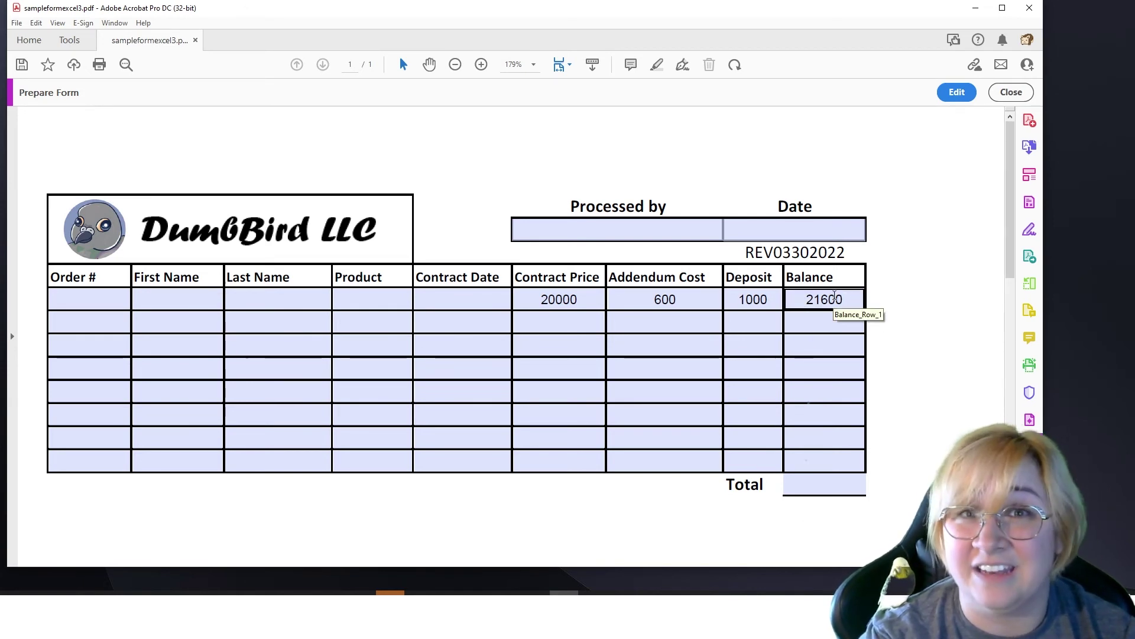
- Change the first row's Deposit to -1000 so it is subtracted from the balance
{"action": "left_click", "coordinate": [783, 302]}
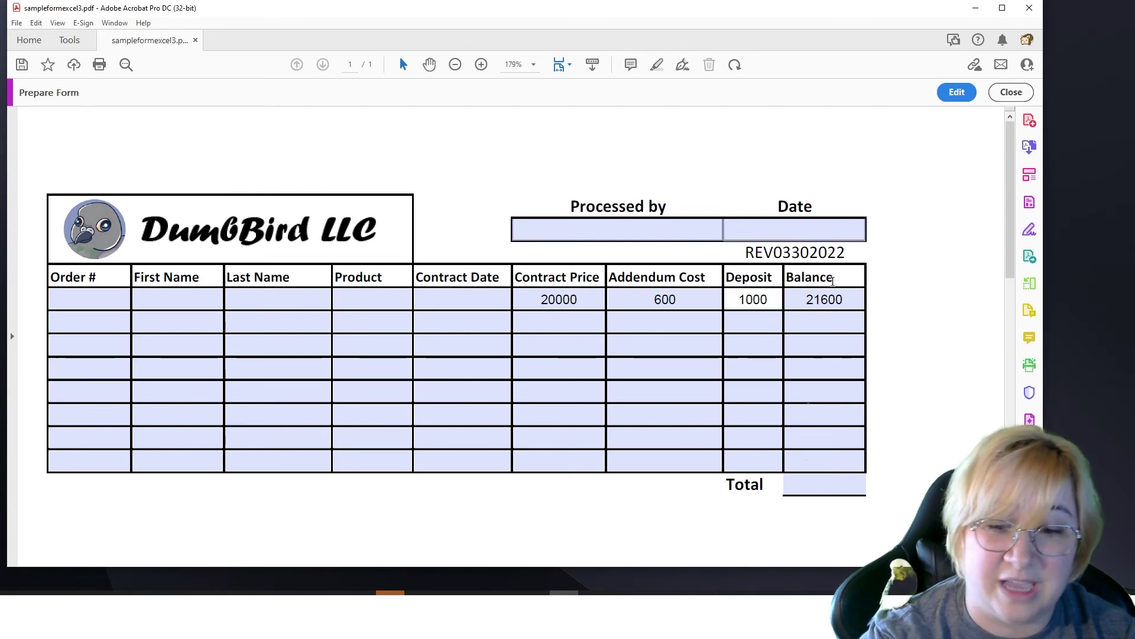
{"action": "type", "text": "-"}
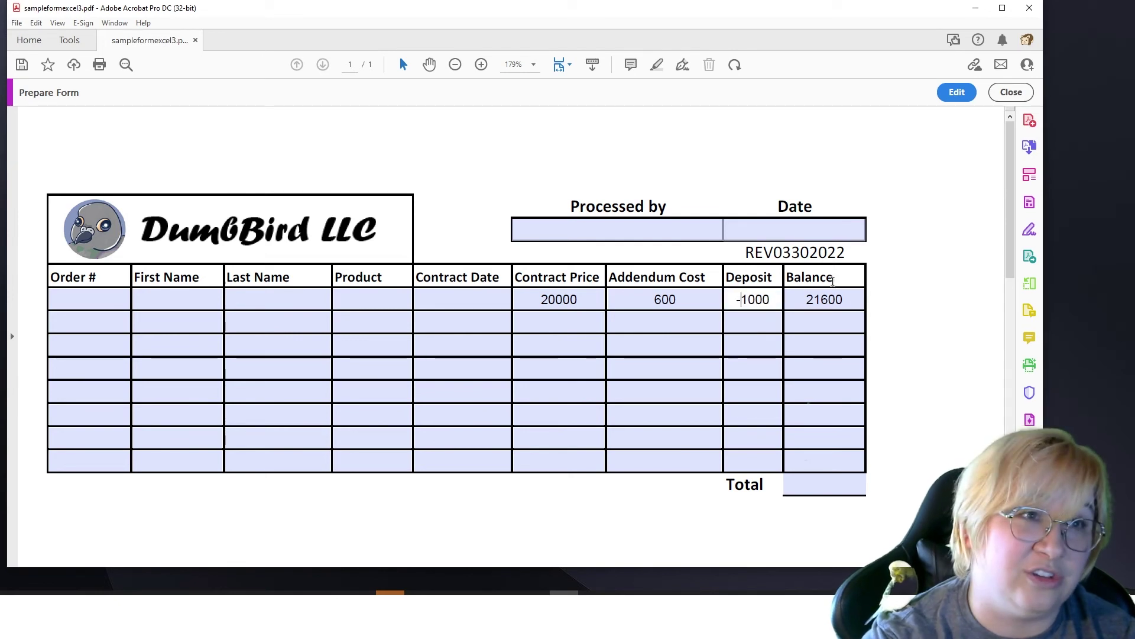
{"action": "left_click", "coordinate": [936, 332]}
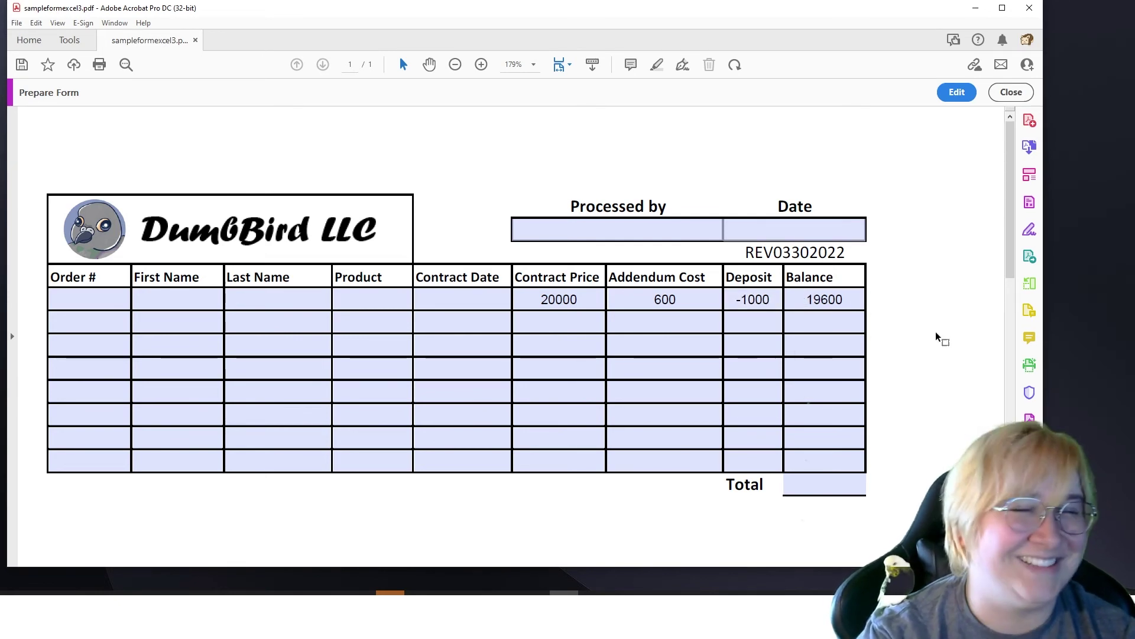
- Change the first row's Addendum Cost to -600 and commit the entry
{"action": "left_click", "coordinate": [691, 313]}
{"action": "left_click", "coordinate": [654, 299]}
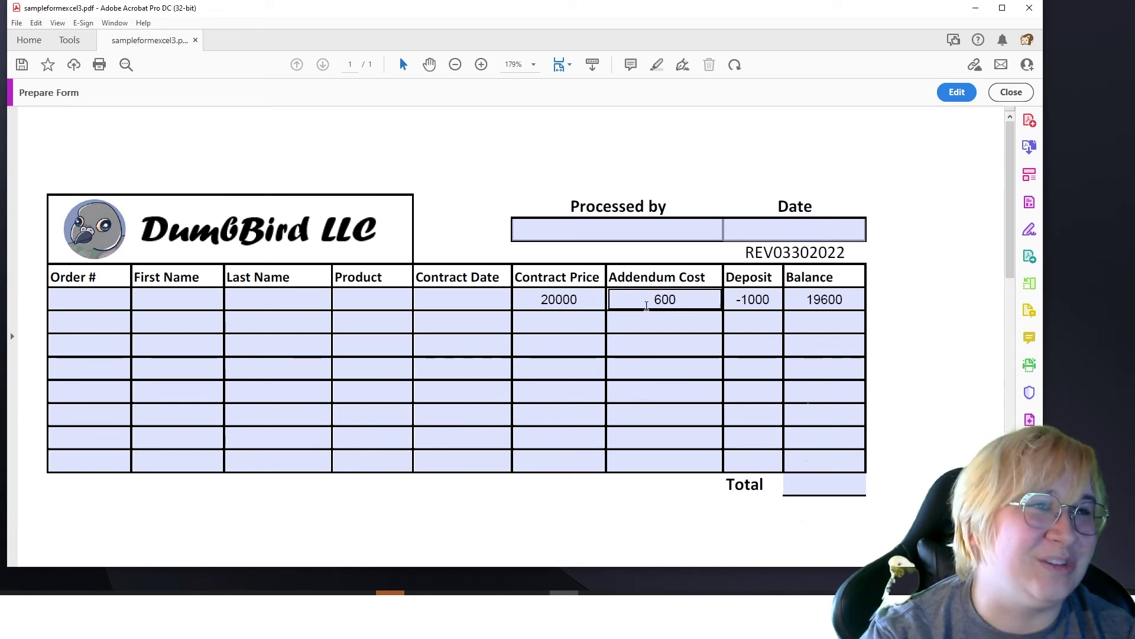
{"action": "type", "text": "-"}
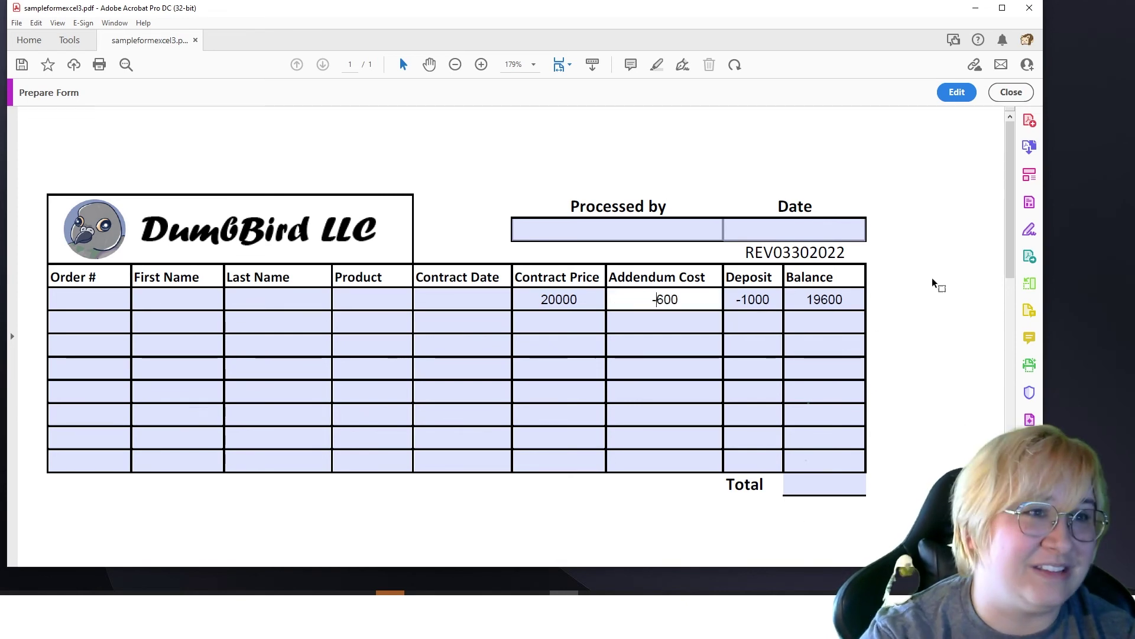
{"action": "left_click", "coordinate": [932, 278]}
{"action": "left_click", "coordinate": [797, 324]}
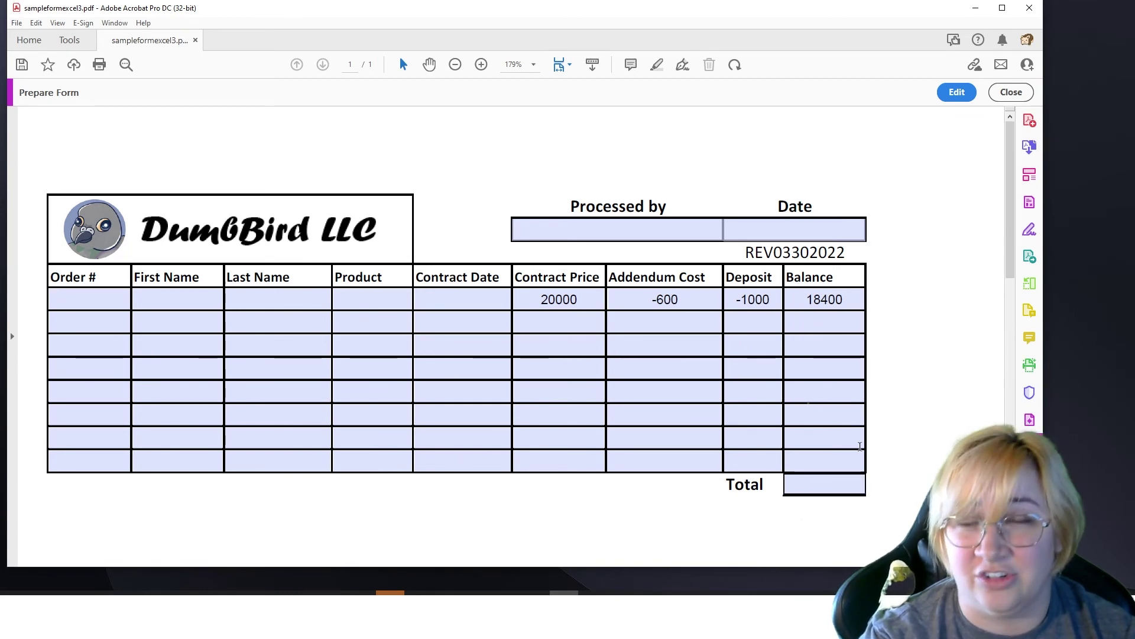
- Delete the negative Deposit and Addendum Cost test values and the Contract Price from the first row
{"action": "left_click", "coordinate": [827, 303]}
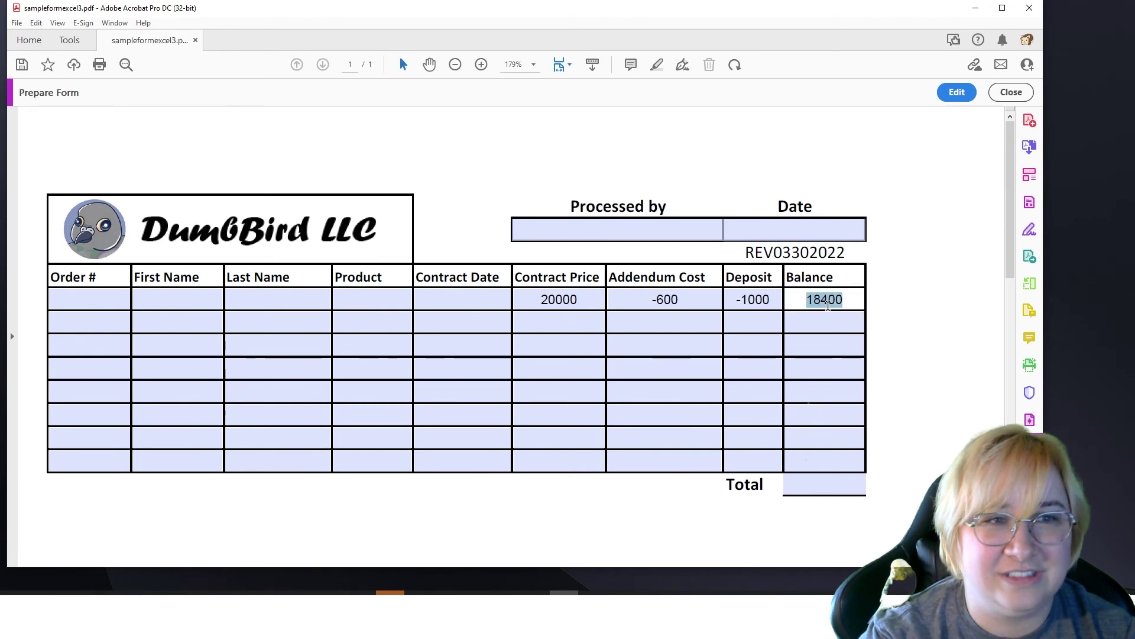
{"action": "key", "text": "BackSpace"}
{"action": "left_click", "coordinate": [749, 299]}
{"action": "key", "text": "BackSpace"}
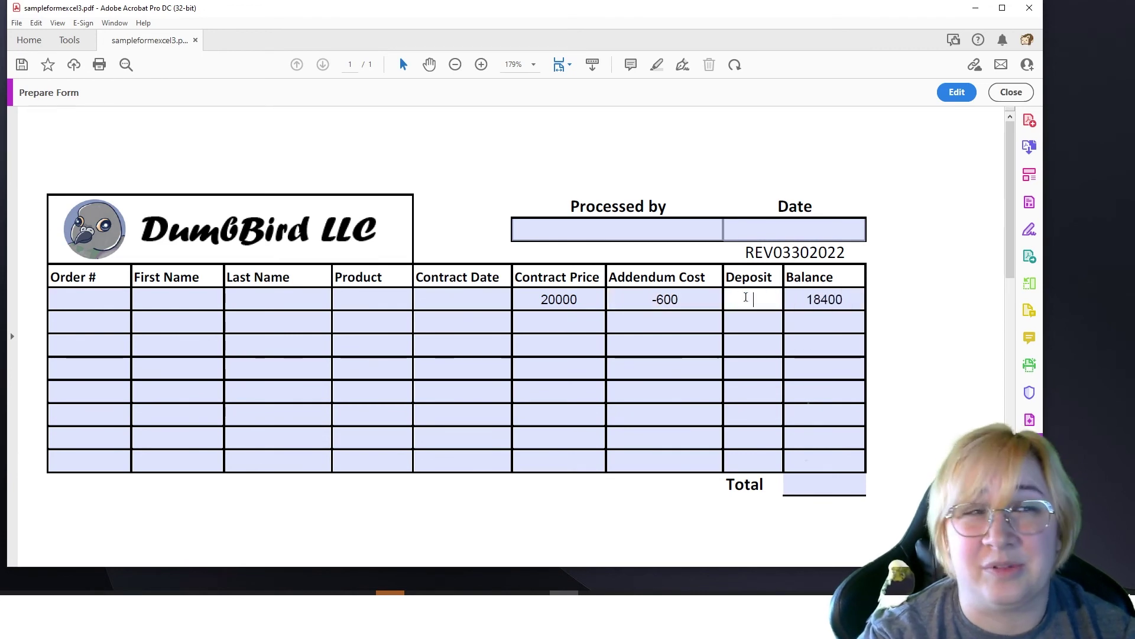
{"action": "left_click", "coordinate": [674, 299]}
{"action": "key", "text": "BackSpace"}
{"action": "left_click", "coordinate": [564, 299]}
{"action": "key", "text": "BackSpace"}
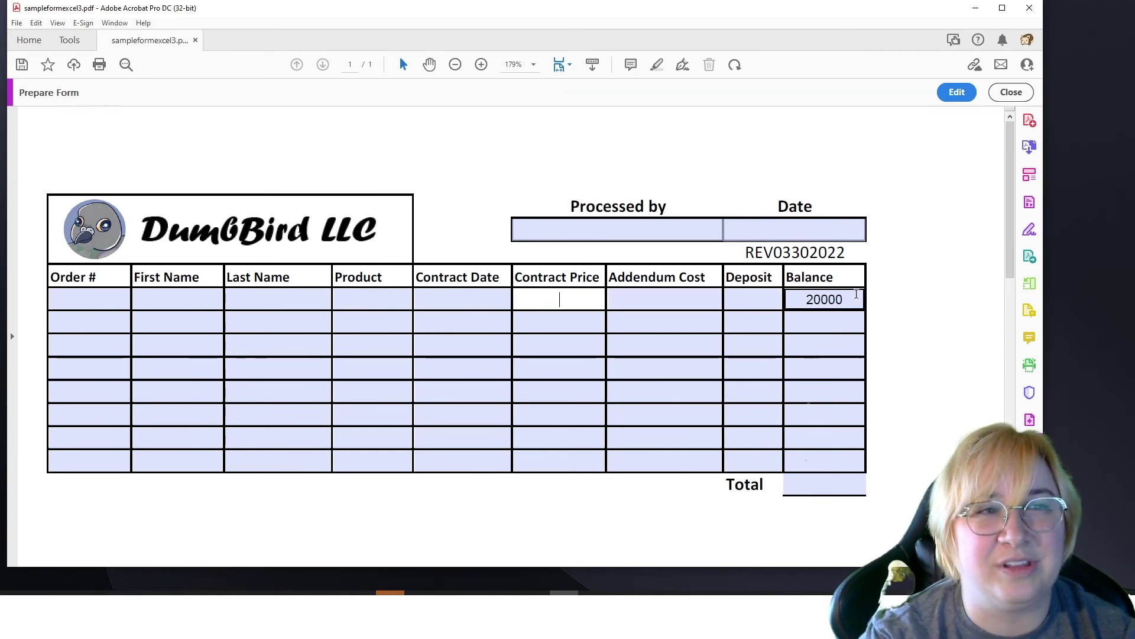
{"action": "left_click", "coordinate": [826, 300]}
{"action": "left_click", "coordinate": [973, 268]}
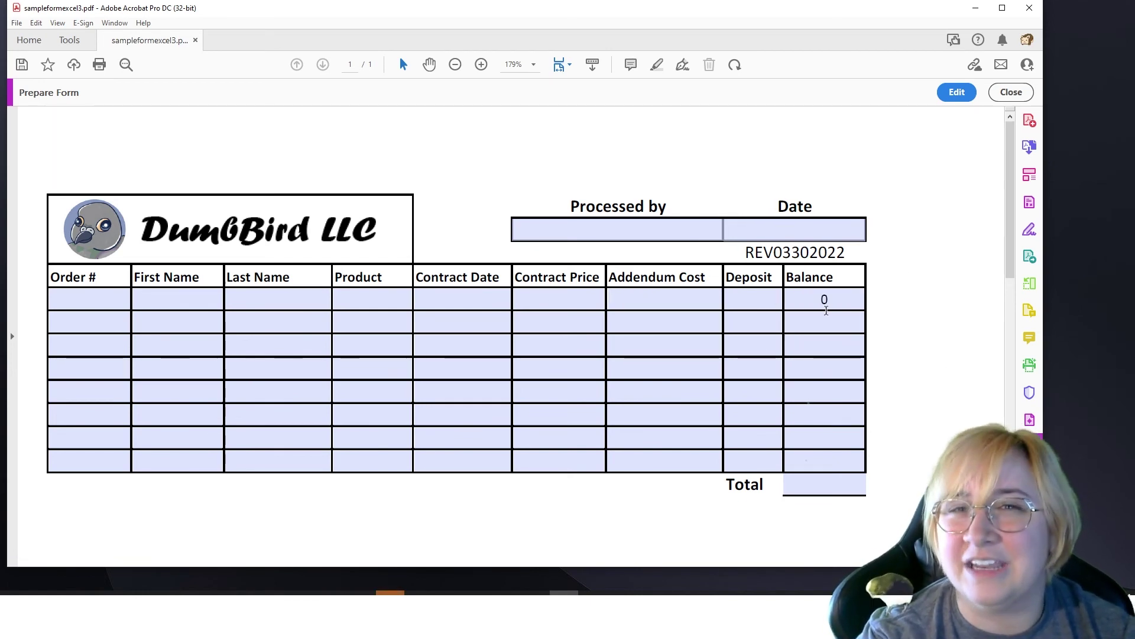
- Return to form editing and set the Total field to calculate the sum of BalanceRow1 through BalanceRow8
{"action": "left_click", "coordinate": [956, 95]}
{"action": "double_click", "coordinate": [704, 427]}
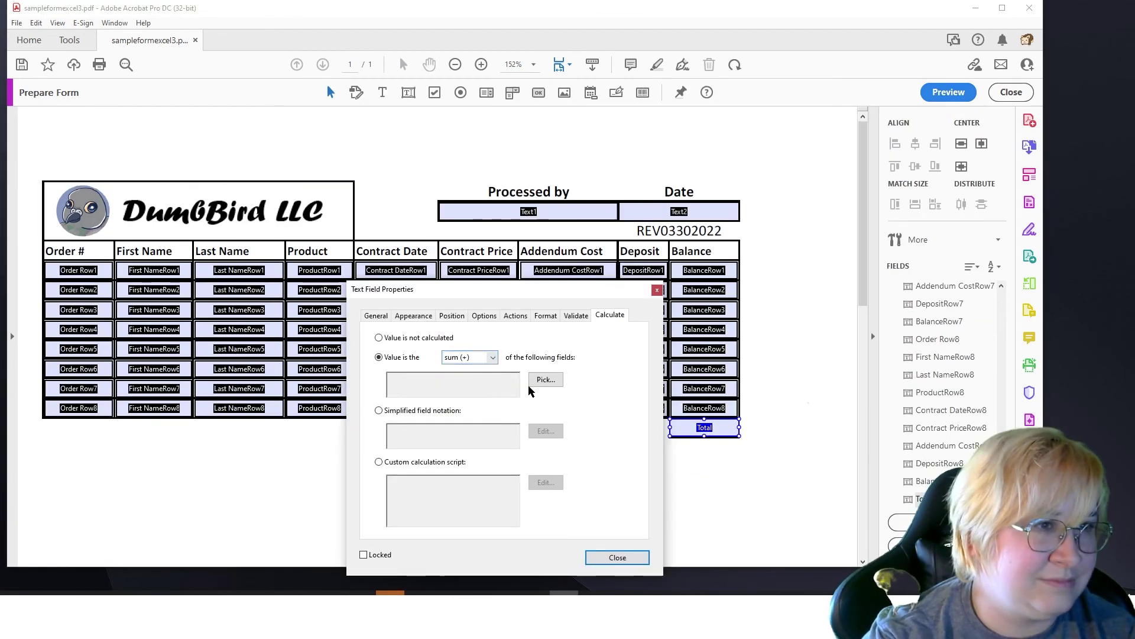
{"action": "left_click", "coordinate": [538, 384]}
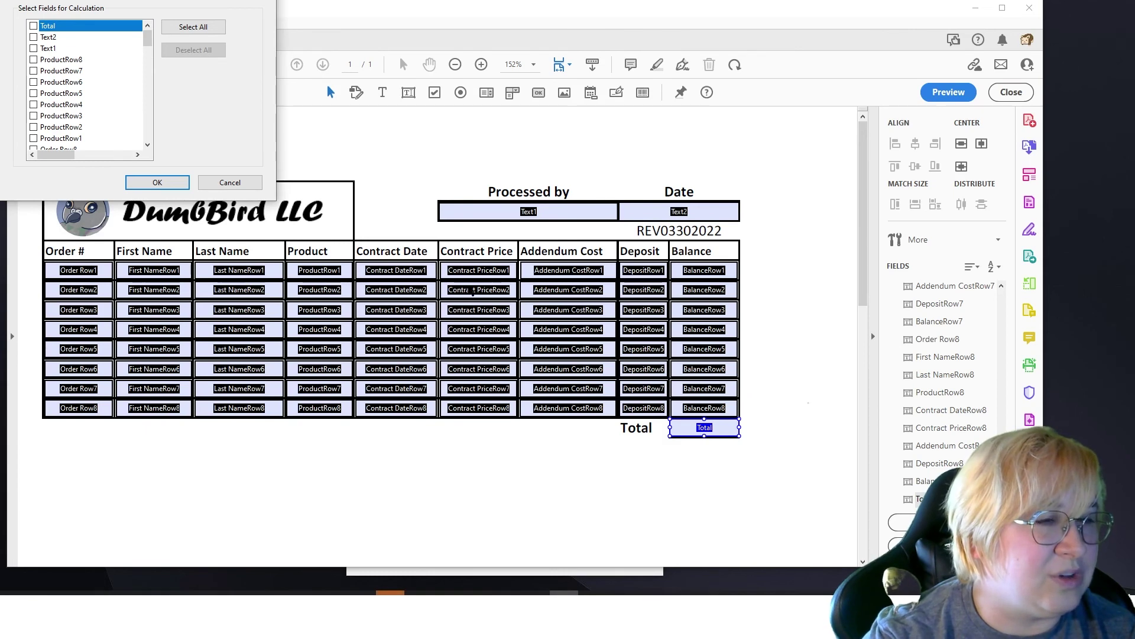
{"action": "scroll", "coordinate": [97, 89], "scroll_direction": "down", "scroll_amount": 10}
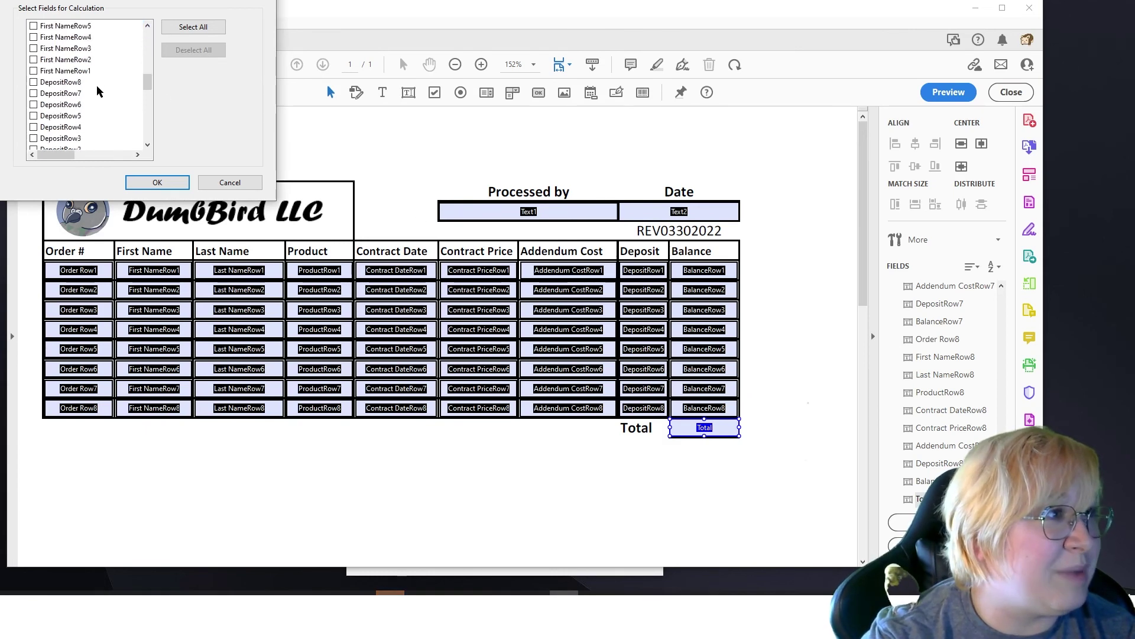
{"action": "scroll", "coordinate": [98, 90], "scroll_direction": "down", "scroll_amount": 8}
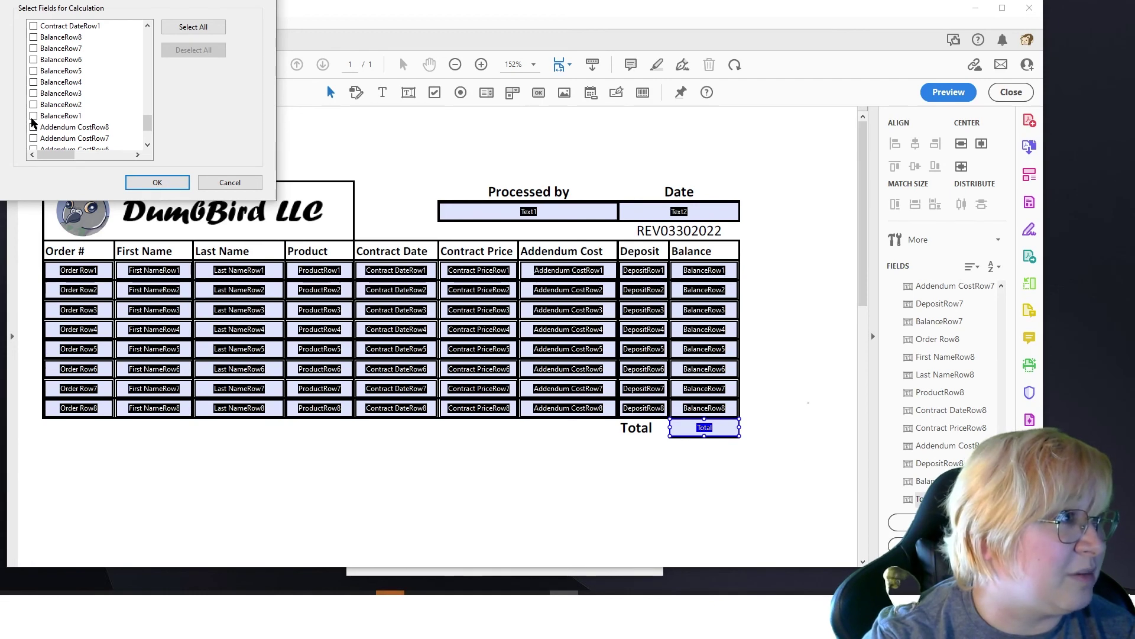
{"action": "left_click", "coordinate": [34, 116]}
{"action": "left_click", "coordinate": [34, 104]}
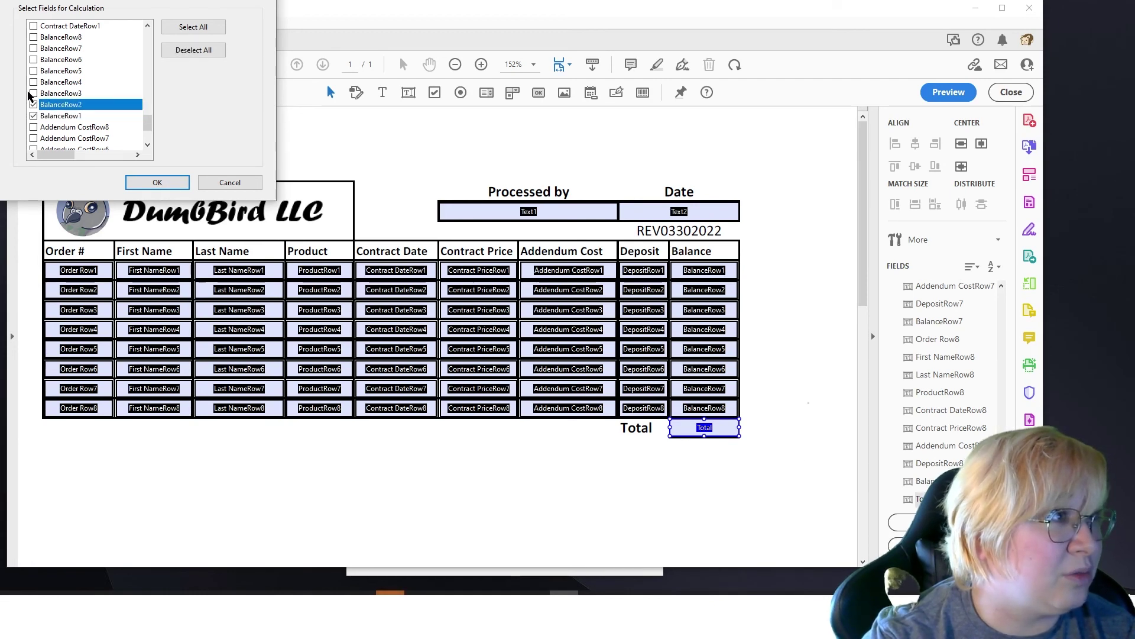
{"action": "left_click", "coordinate": [34, 92]}
{"action": "left_click", "coordinate": [33, 81]}
{"action": "left_click", "coordinate": [34, 71]}
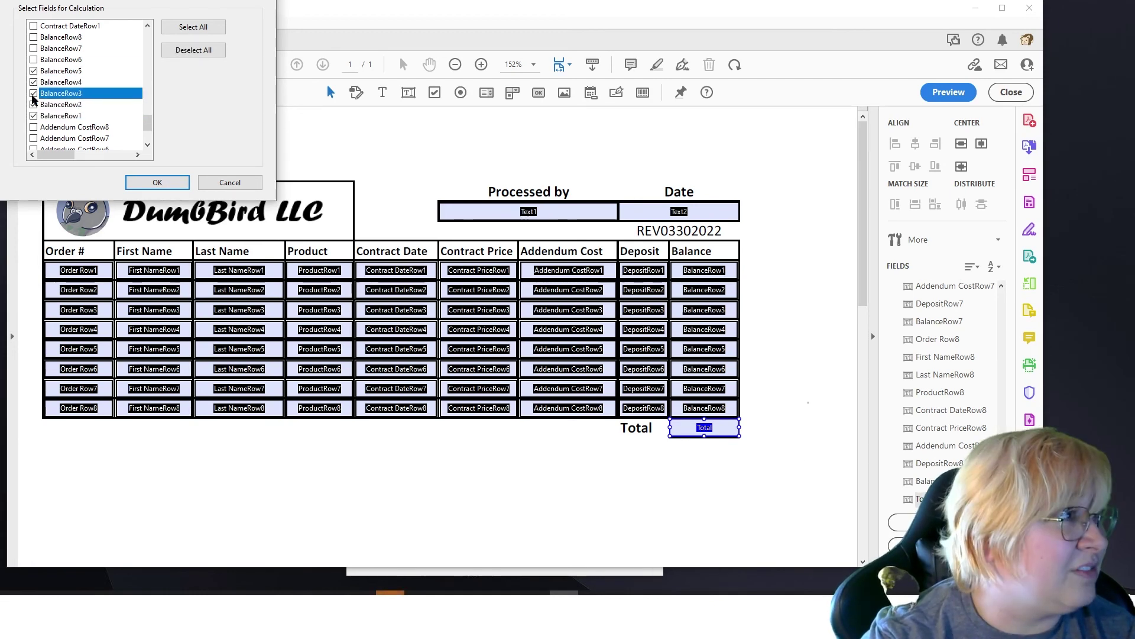
{"action": "left_click", "coordinate": [34, 60]}
{"action": "left_click", "coordinate": [33, 48]}
{"action": "left_click", "coordinate": [33, 38]}
{"action": "left_click", "coordinate": [157, 183]}
{"action": "left_click", "coordinate": [639, 557]}
- Make the second row's Balance field calculate automatically from that row's amounts, and return to the form preview
{"action": "double_click", "coordinate": [712, 291]}
{"action": "left_click_drag", "start_coordinate": [491, 293], "coordinate": [249, 170]}
{"action": "left_click", "coordinate": [391, 238]}
{"action": "left_click", "coordinate": [303, 261]}
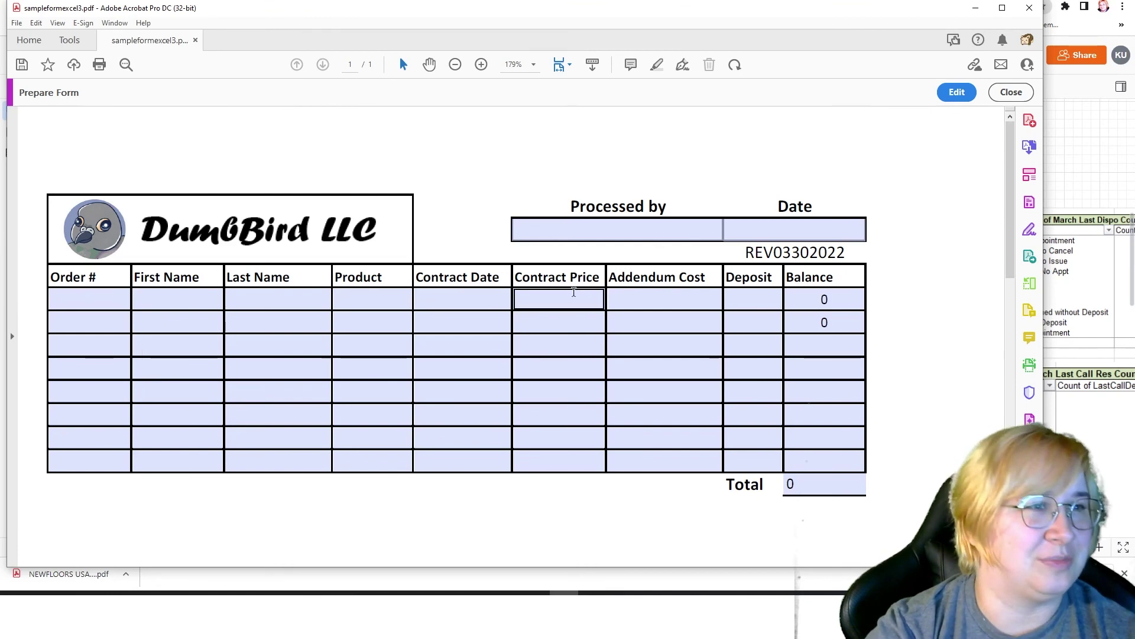
- Fill in a Contract Price of 20 in both the first and second rows and commit the entries
{"action": "left_click", "coordinate": [573, 292]}
{"action": "type", "text": "20"}
{"action": "left_click", "coordinate": [593, 321]}
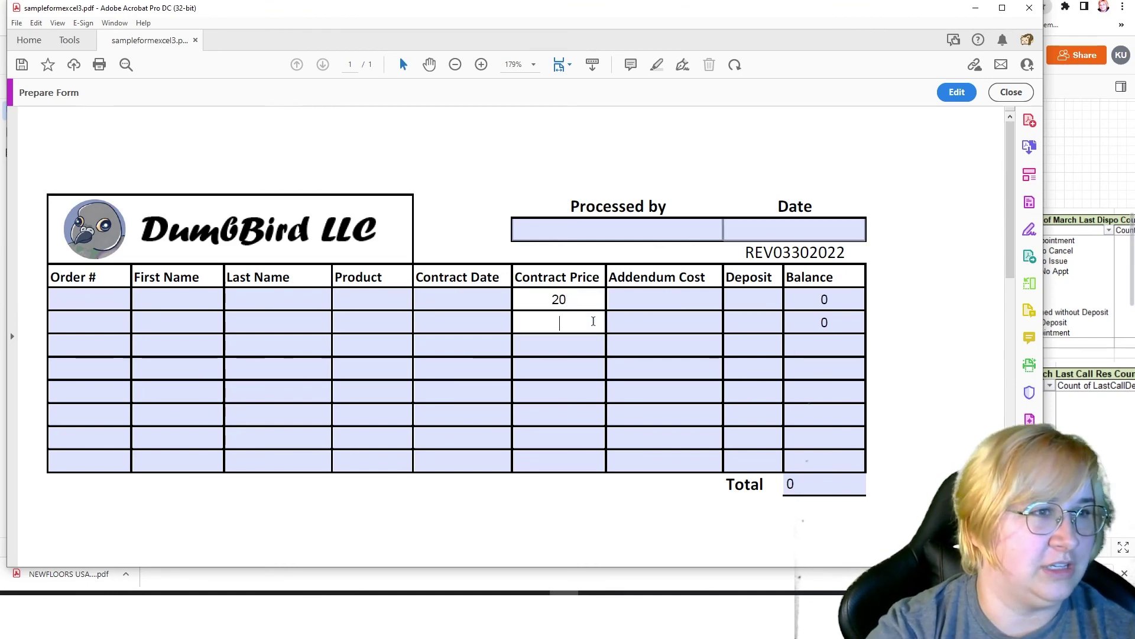
{"action": "type", "text": "20"}
{"action": "left_click", "coordinate": [693, 478]}
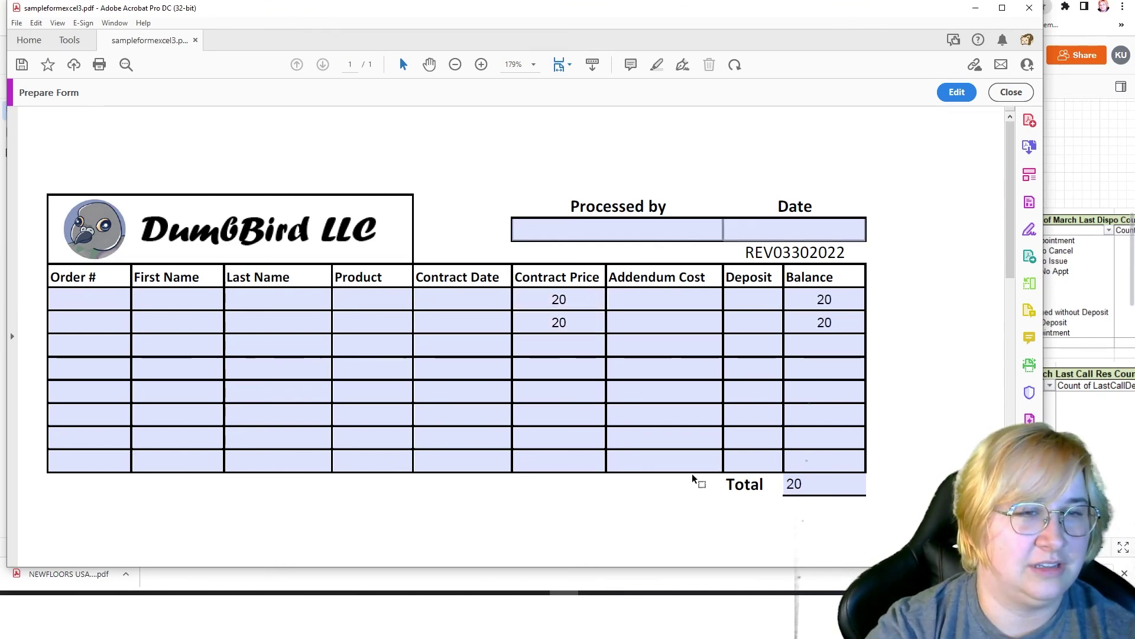
- Clear the value in the Total field and leave the field so it recalculates
{"action": "left_click_drag", "start_coordinate": [857, 483], "coordinate": [785, 484]}
{"action": "key", "text": "BackSpace"}
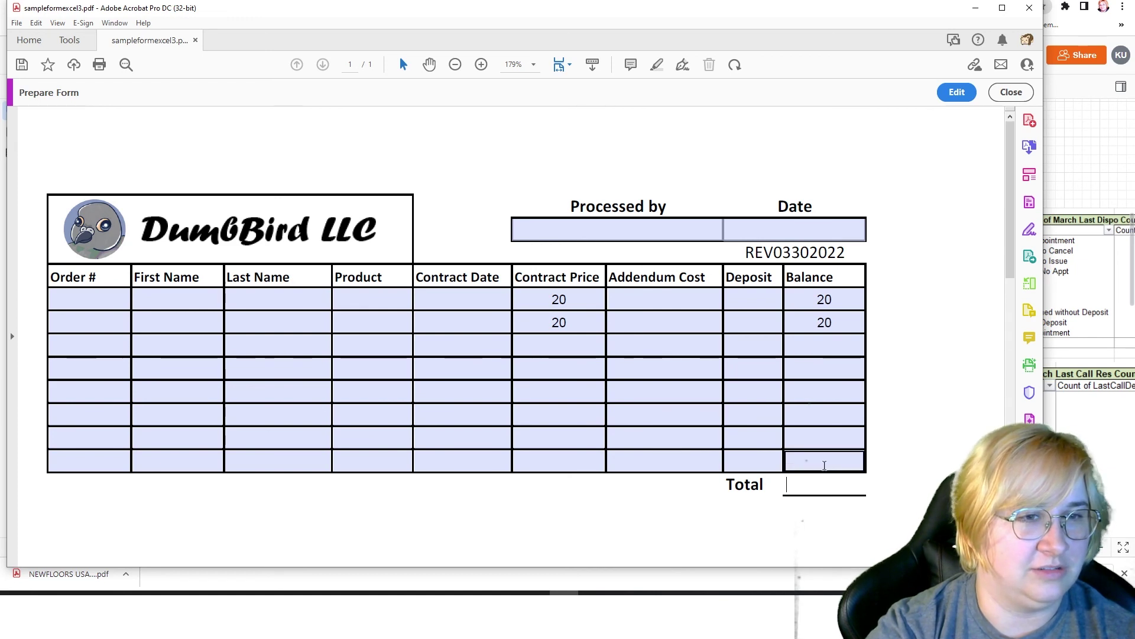
{"action": "left_click", "coordinate": [559, 390]}
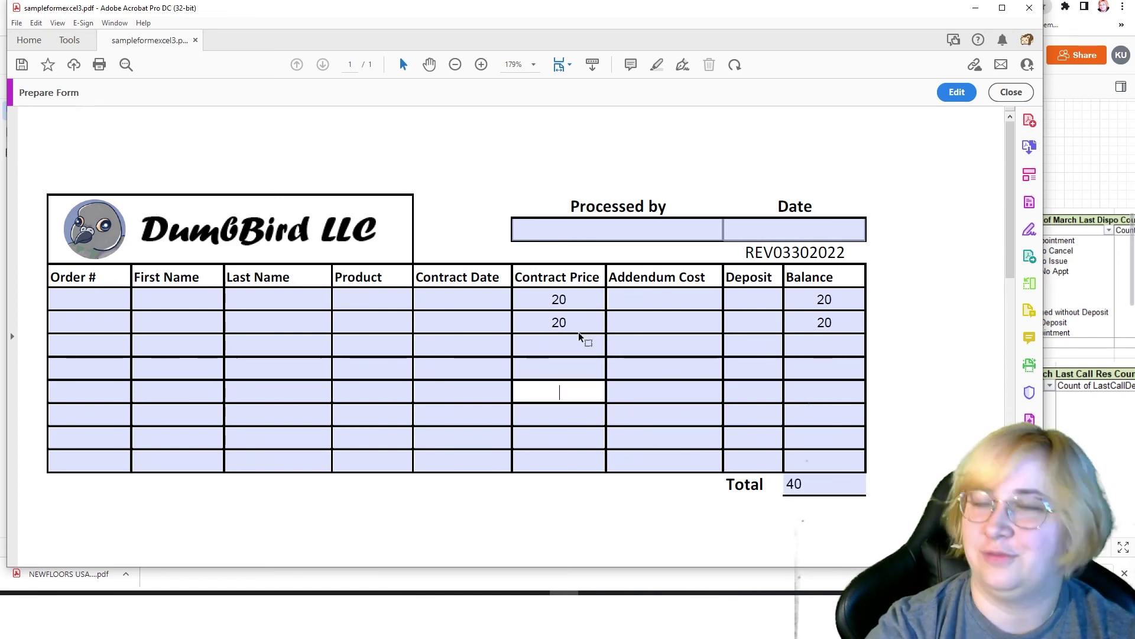
{"action": "left_click", "coordinate": [852, 462]}
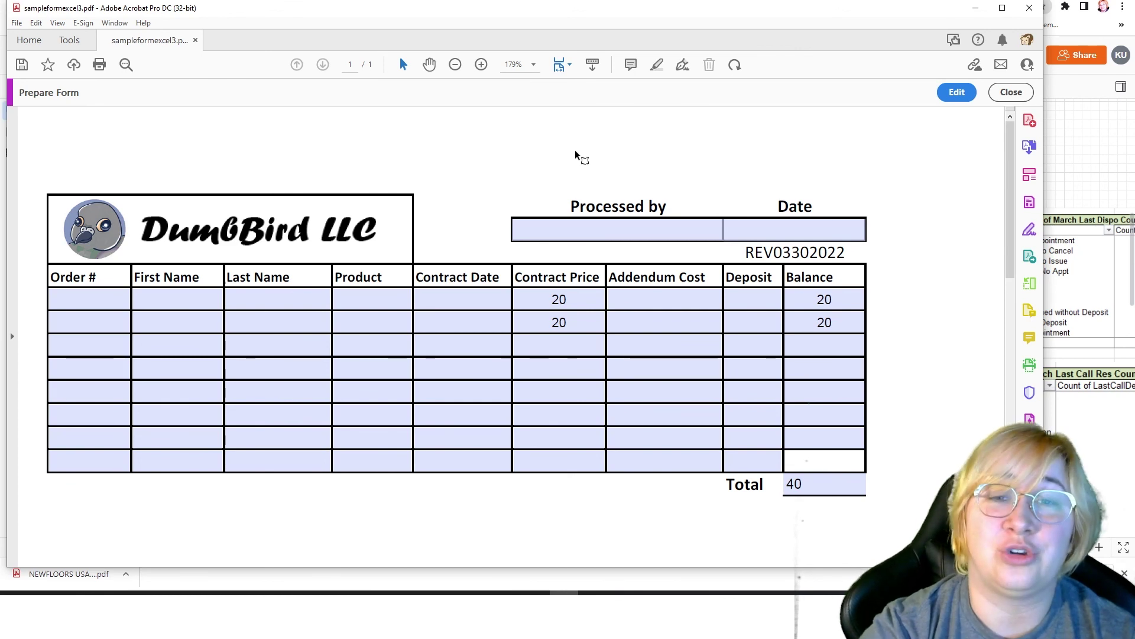
- Enter the processor's first name in Processed by and 3/30/2022 as the Date, and commit the entries
{"action": "left_click", "coordinate": [653, 222]}
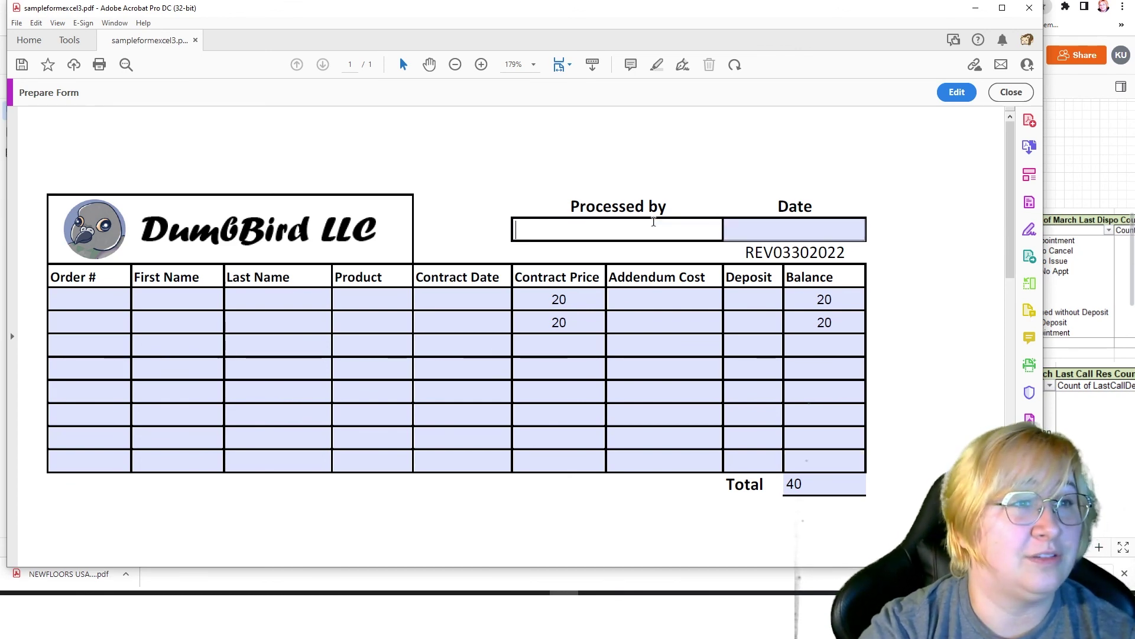
{"action": "type", "text": "Kassandra"}
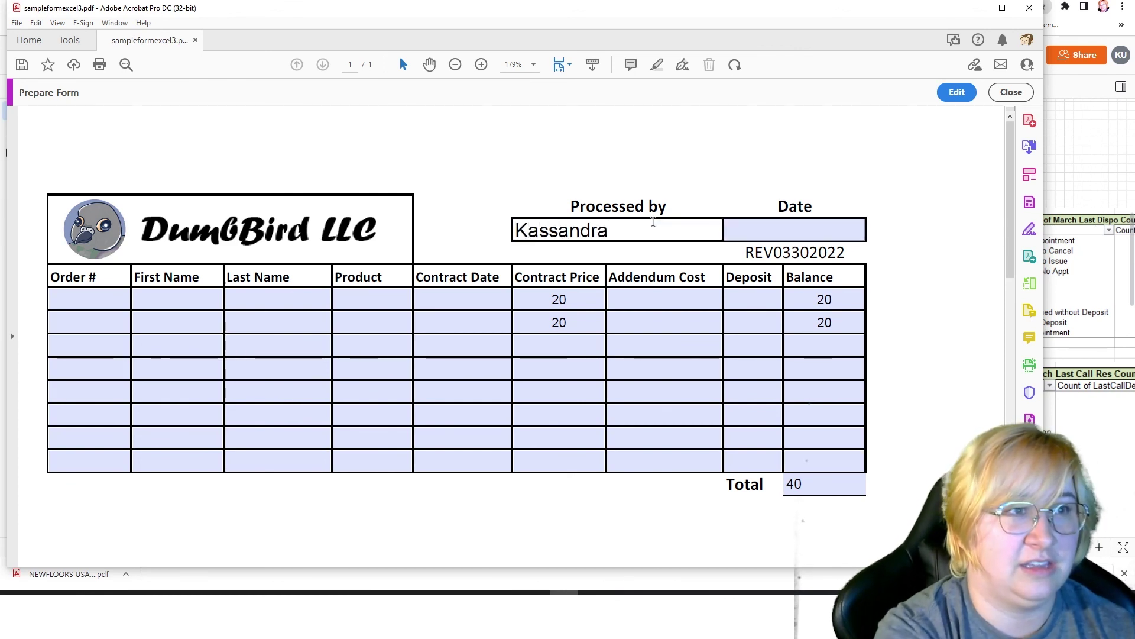
{"action": "key", "text": "Tab"}
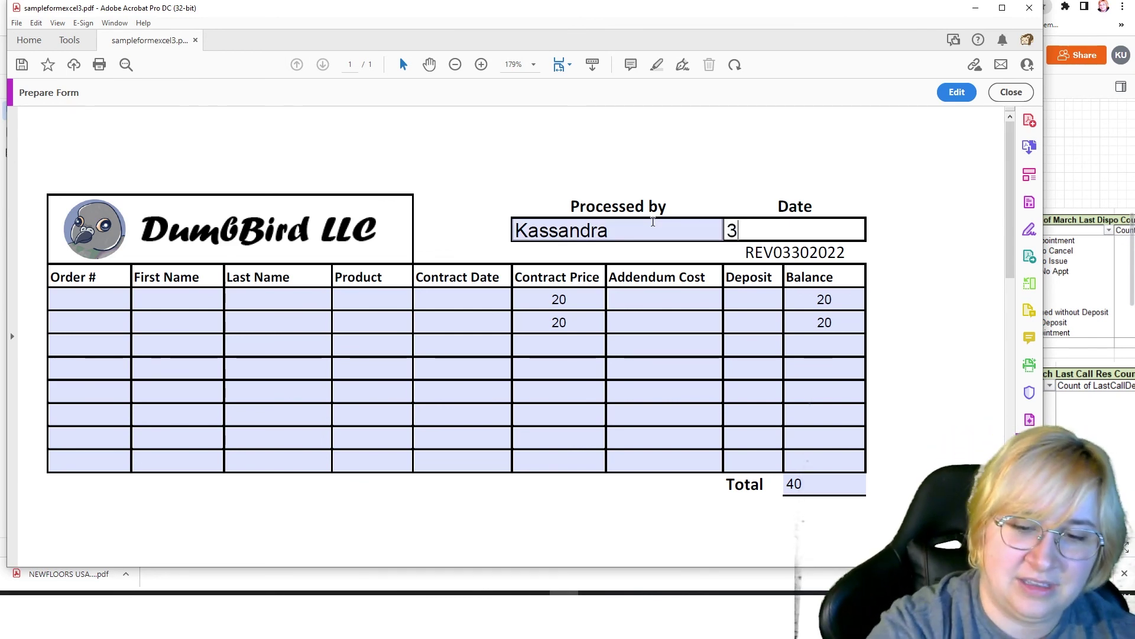
{"action": "type", "text": "3/30/2022"}
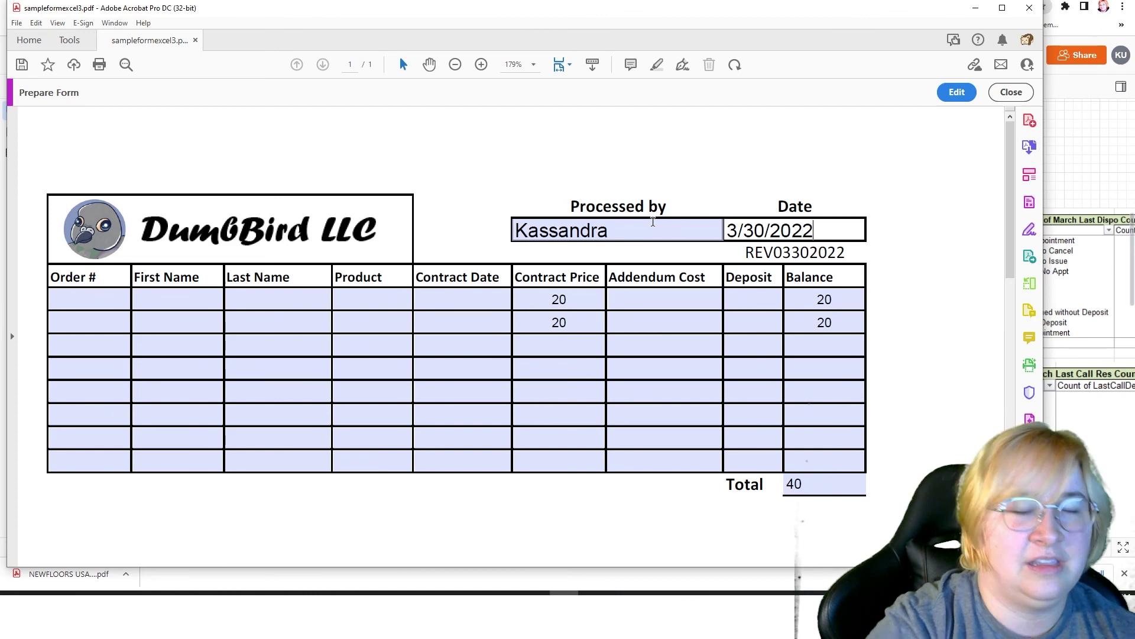
{"action": "left_click", "coordinate": [911, 193]}
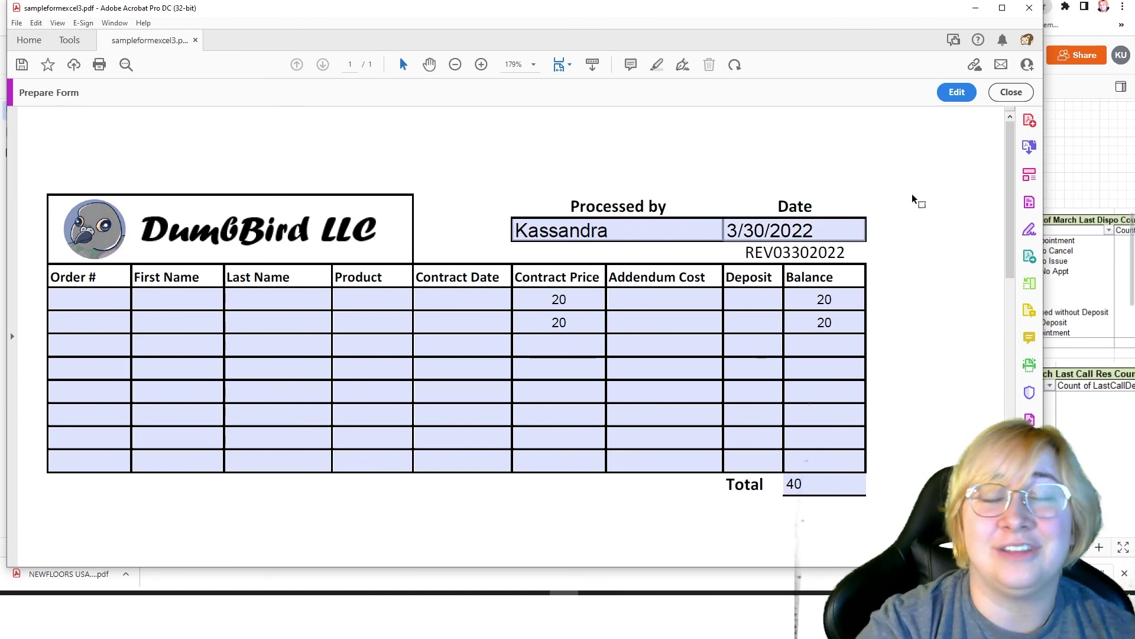